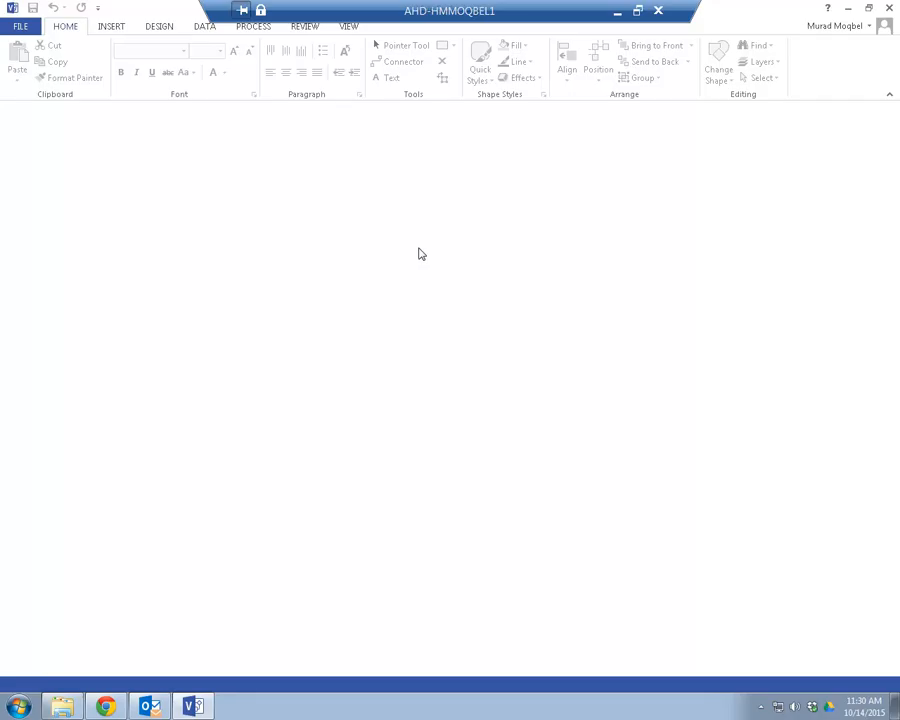
- Create a new drawing from the Basic Flowchart template
{"action": "left_click", "coordinate": [20, 28]}
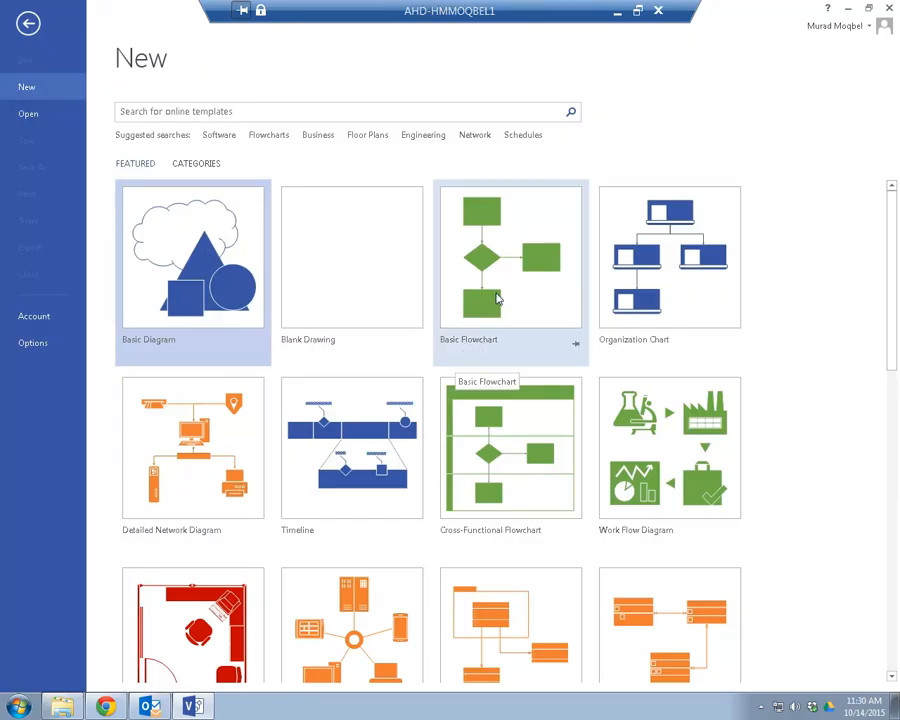
{"action": "left_click", "coordinate": [498, 282]}
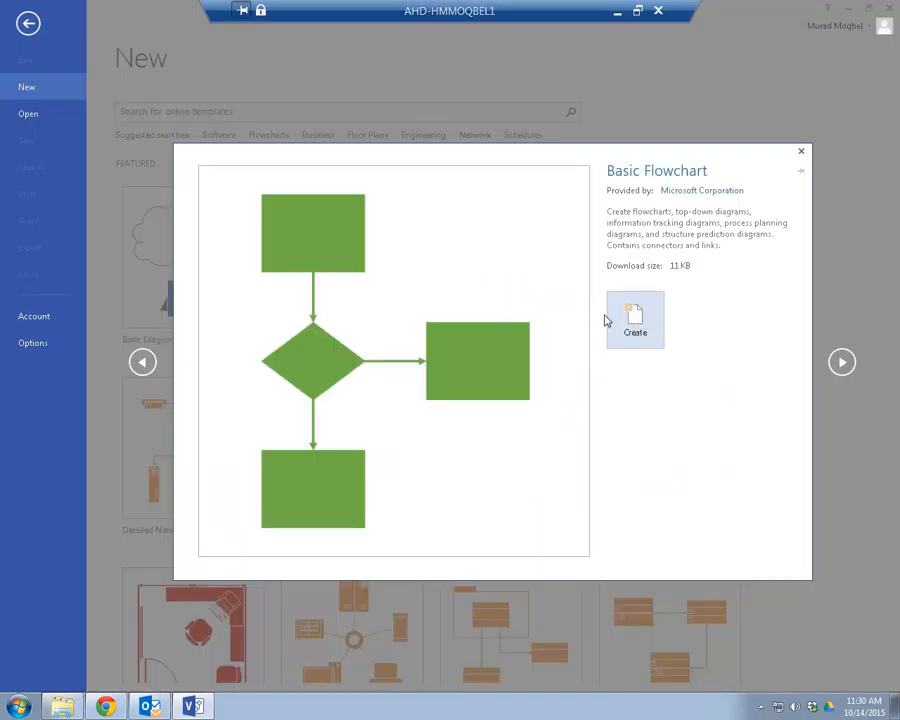
{"action": "left_click", "coordinate": [636, 318]}
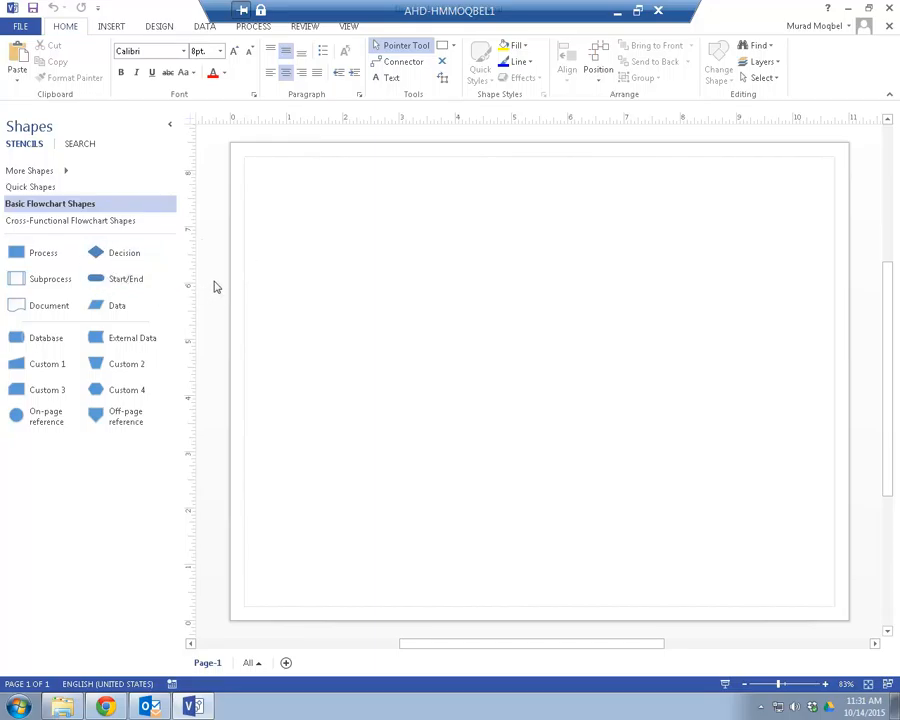
- Load the Miscellaneous Flowchart Shapes stencil and place a Delay shape in the lower-left part of the page
{"action": "left_click", "coordinate": [70, 175]}
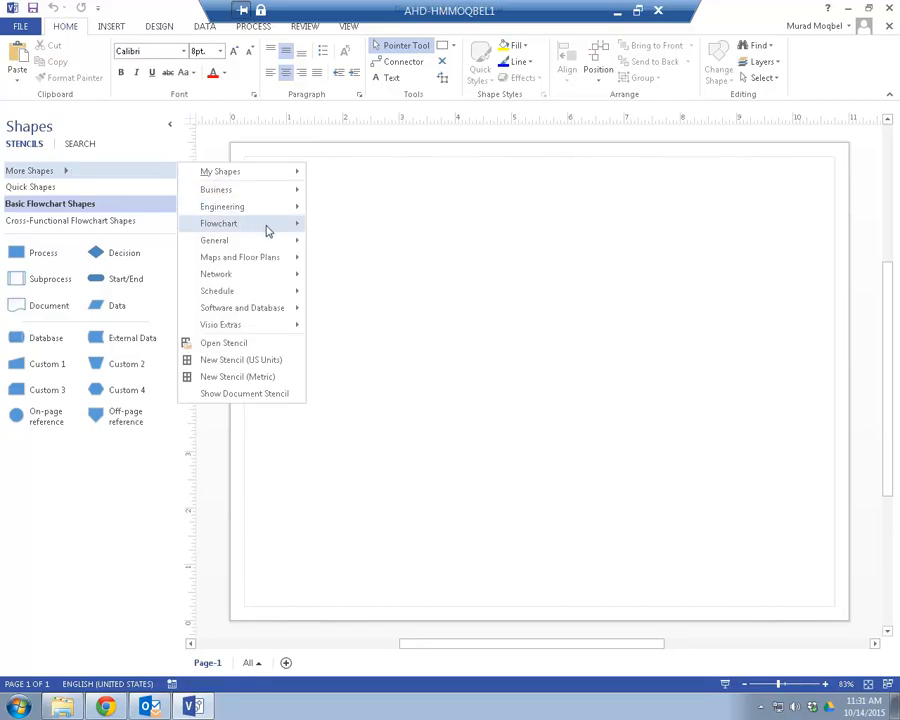
{"action": "mouse_move", "coordinate": [265, 227]}
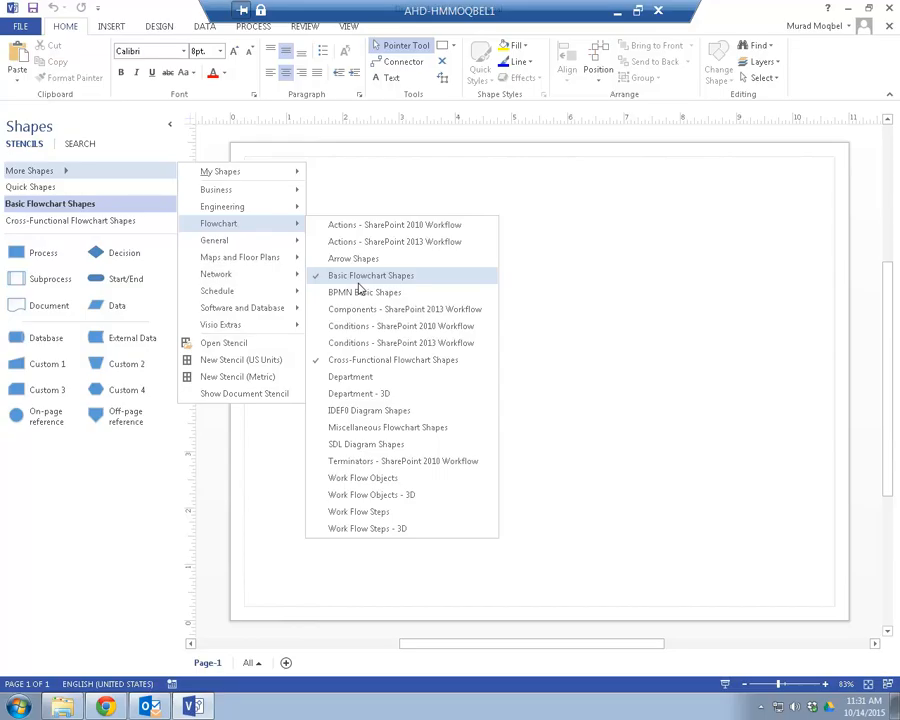
{"action": "left_click", "coordinate": [396, 431]}
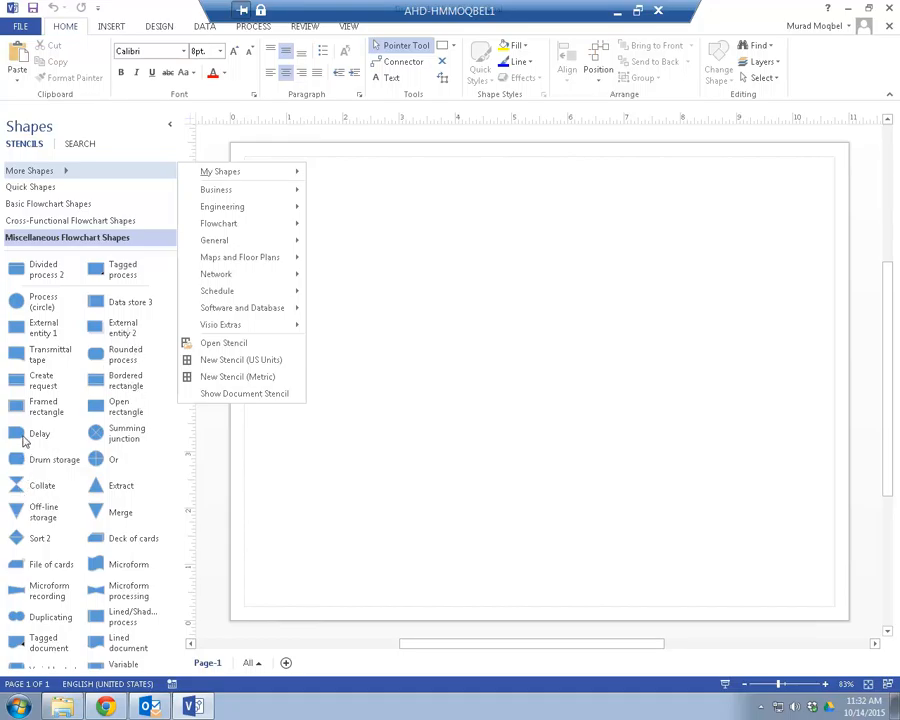
{"action": "left_click", "coordinate": [37, 441]}
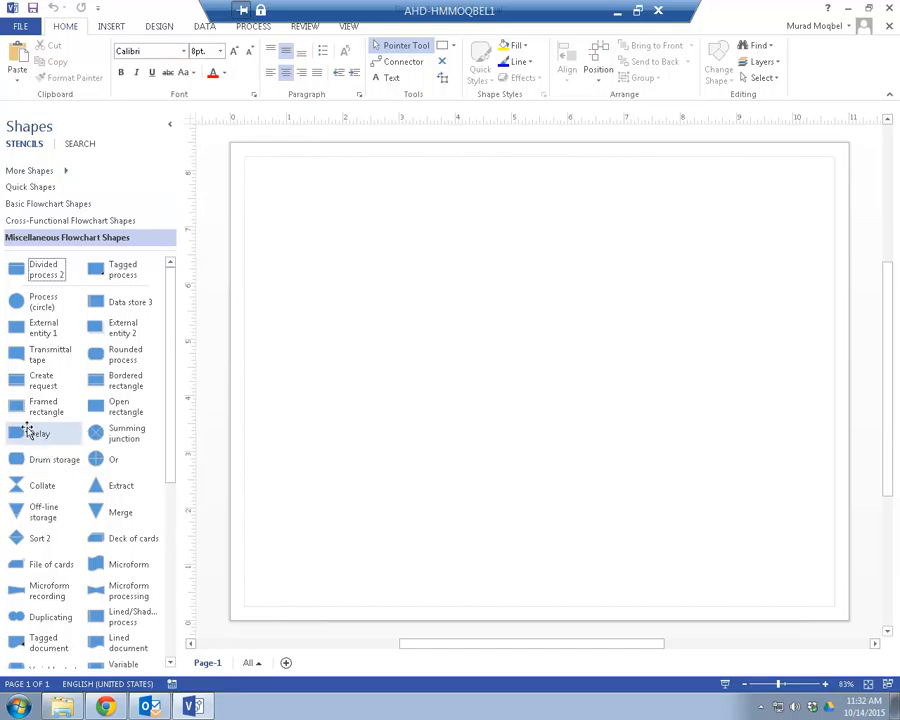
{"action": "mouse_move", "coordinate": [173, 364]}
{"action": "left_mouse_down"}
{"action": "mouse_move", "coordinate": [171, 510]}
{"action": "mouse_move", "coordinate": [163, 346]}
{"action": "left_mouse_up"}
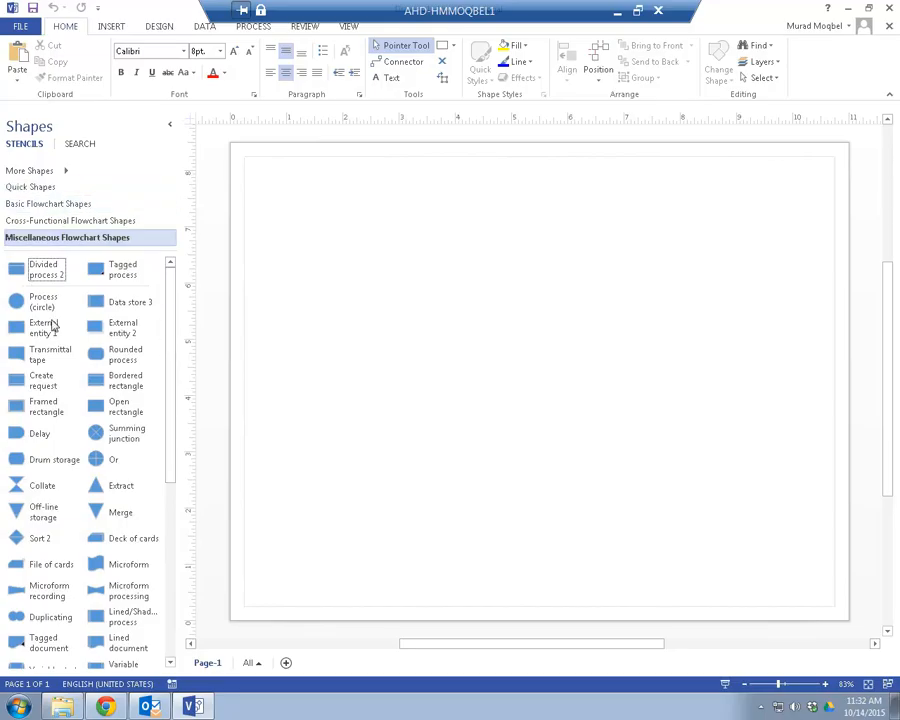
{"action": "left_click_drag", "start_coordinate": [20, 435], "coordinate": [381, 541]}
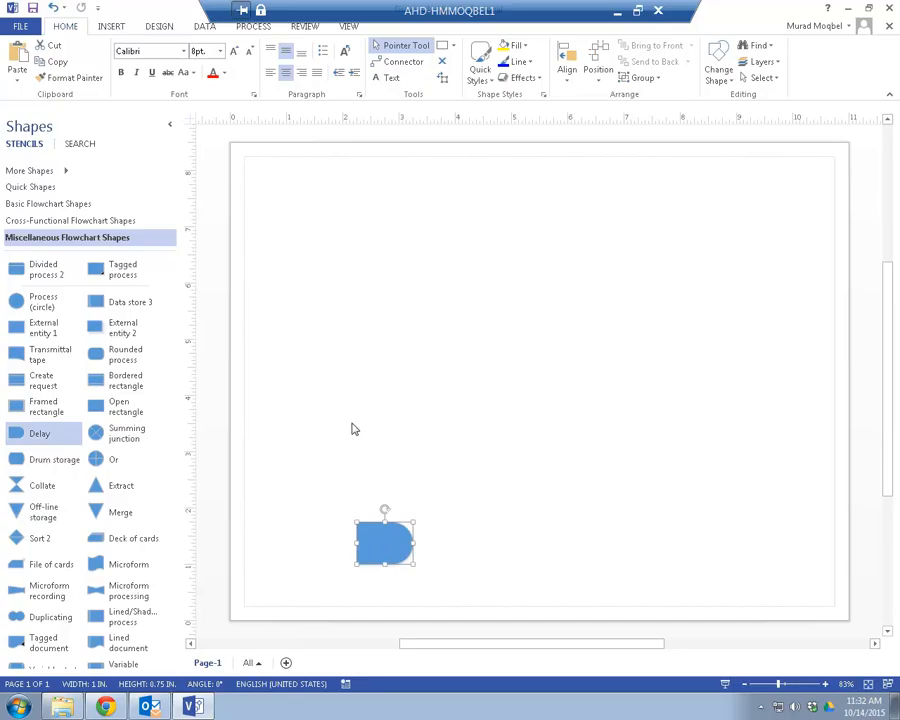
- Remove the Miscellaneous Flowchart Shapes stencil from the loaded stencils
{"action": "left_click", "coordinate": [68, 173]}
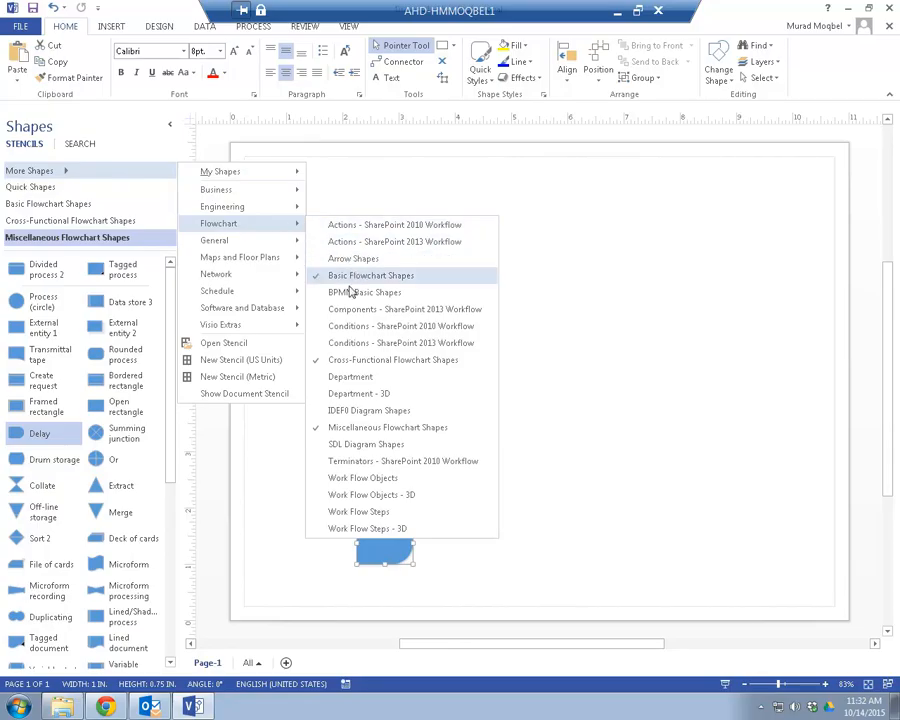
{"action": "left_click", "coordinate": [347, 428]}
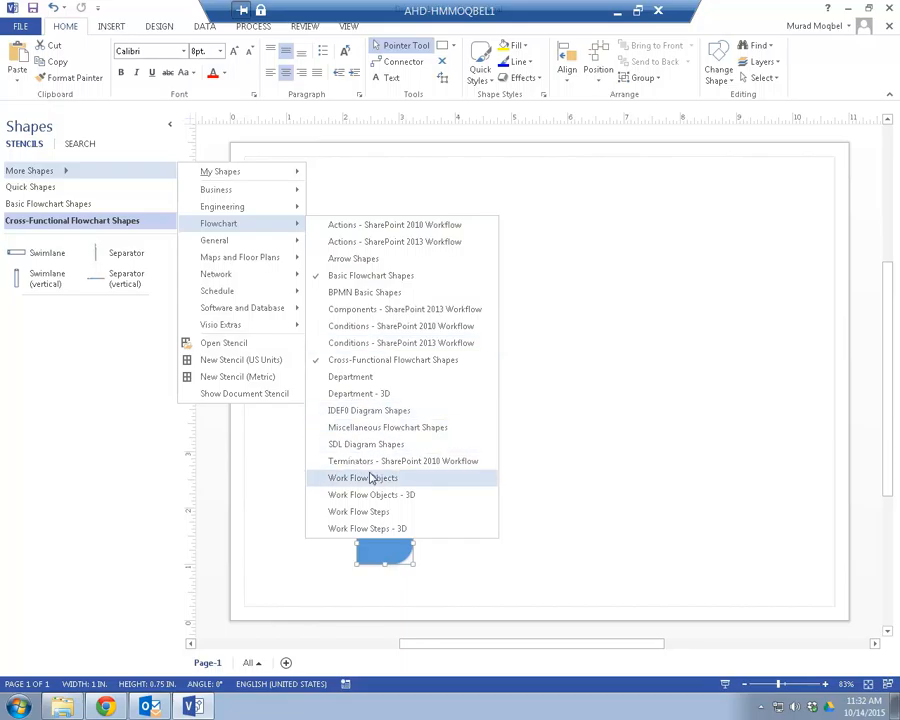
{"action": "left_click", "coordinate": [70, 367]}
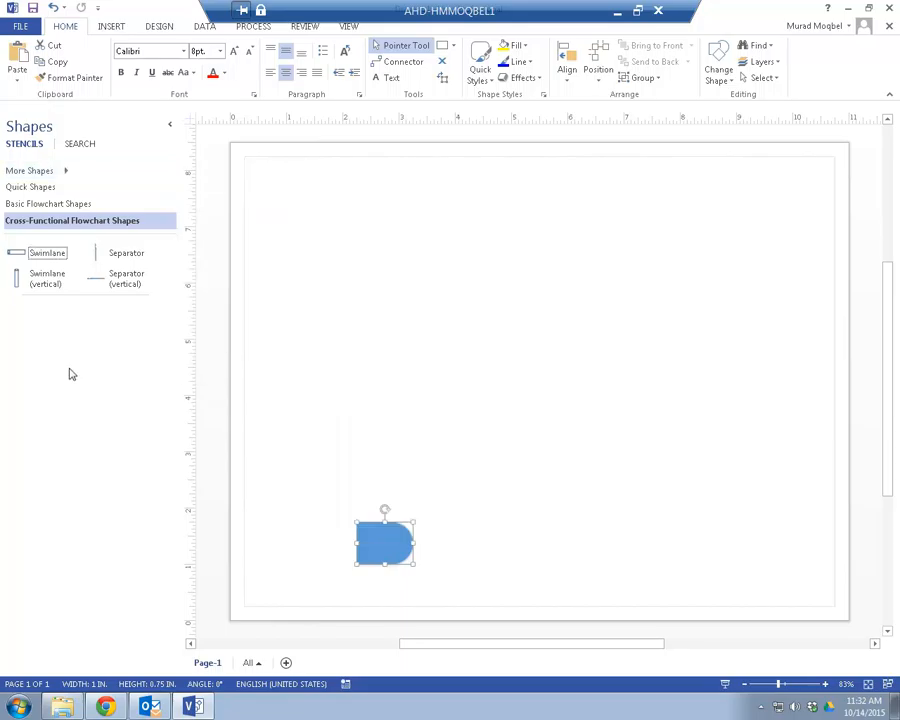
- Place a Start/End shape from the Basic Flowchart Shapes stencil at the page's upper middle and label it "Start"
{"action": "left_click", "coordinate": [58, 205]}
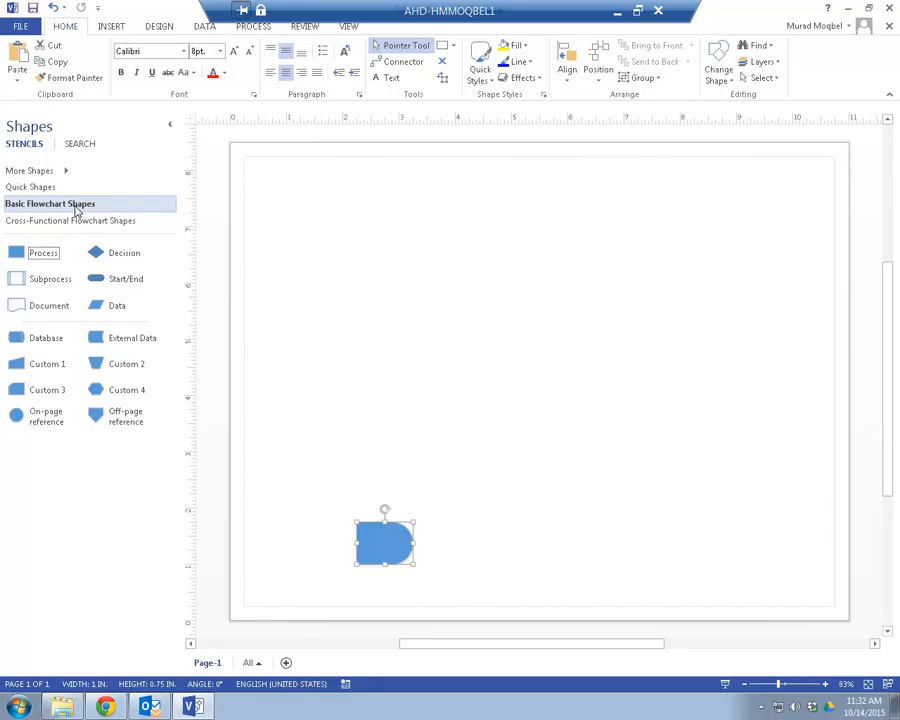
{"action": "left_click_drag", "start_coordinate": [104, 280], "coordinate": [486, 183]}
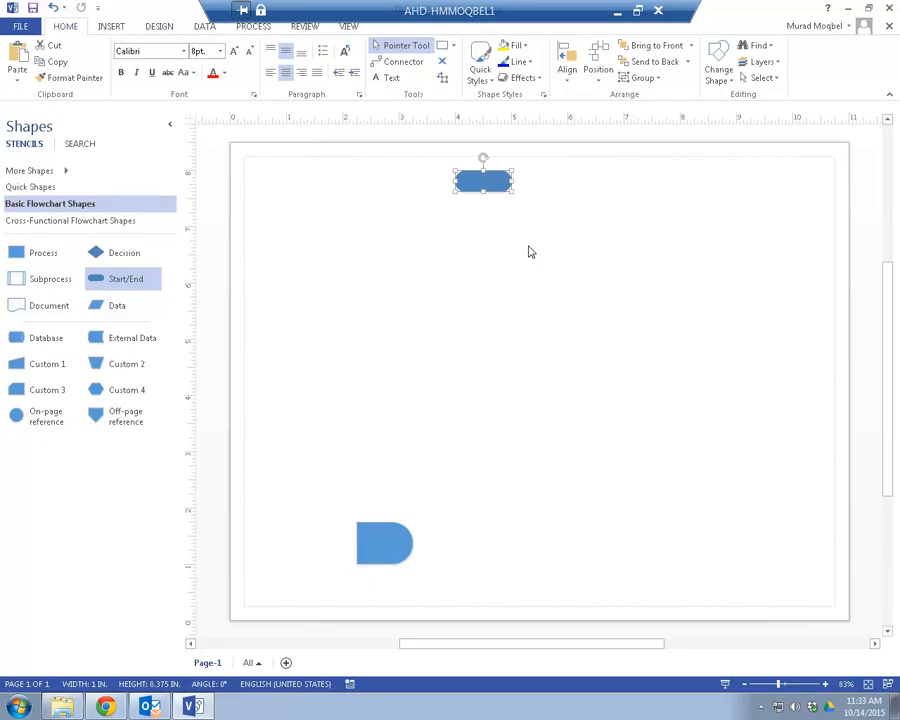
{"action": "type", "text": "Start"}
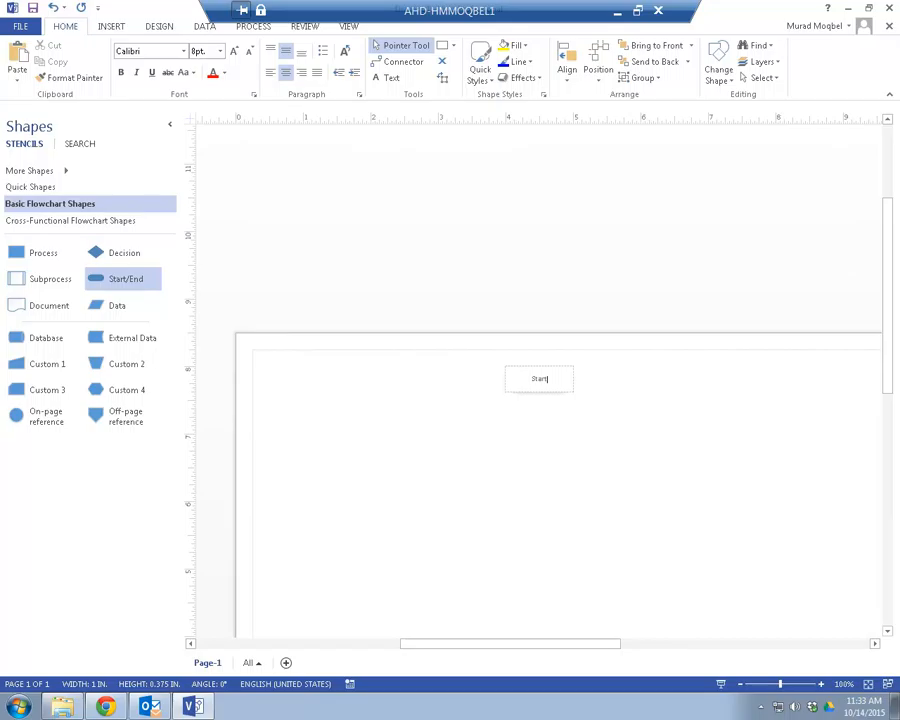
{"action": "key", "text": "Return"}
{"action": "left_click", "coordinate": [639, 414]}
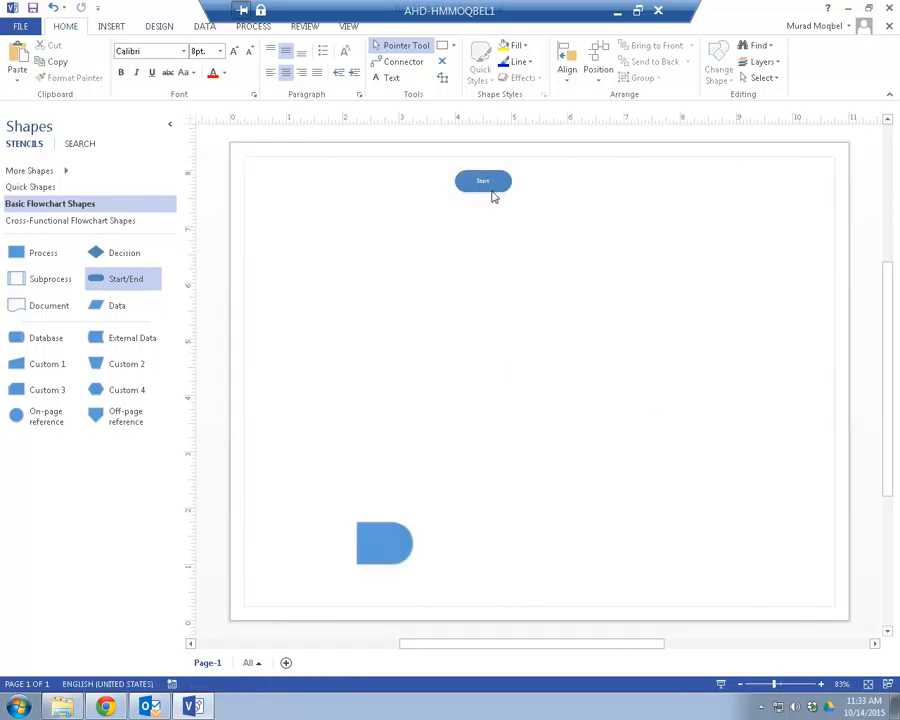
- Add a Process shape centred below the Start shape and label it "Alarm Goes Off"
{"action": "left_click", "coordinate": [486, 181]}
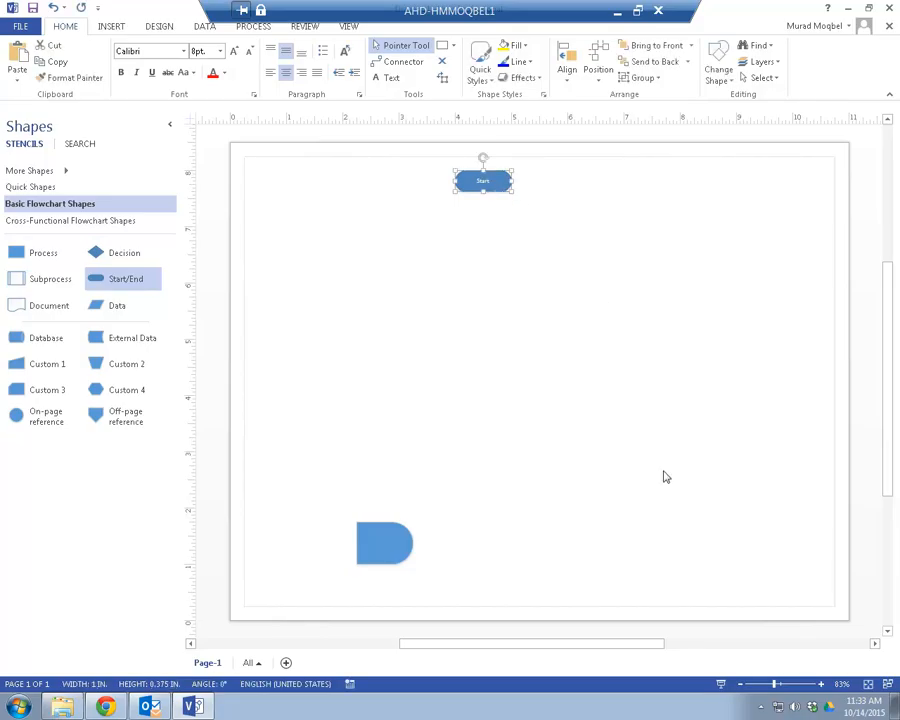
{"action": "left_click", "coordinate": [821, 685]}
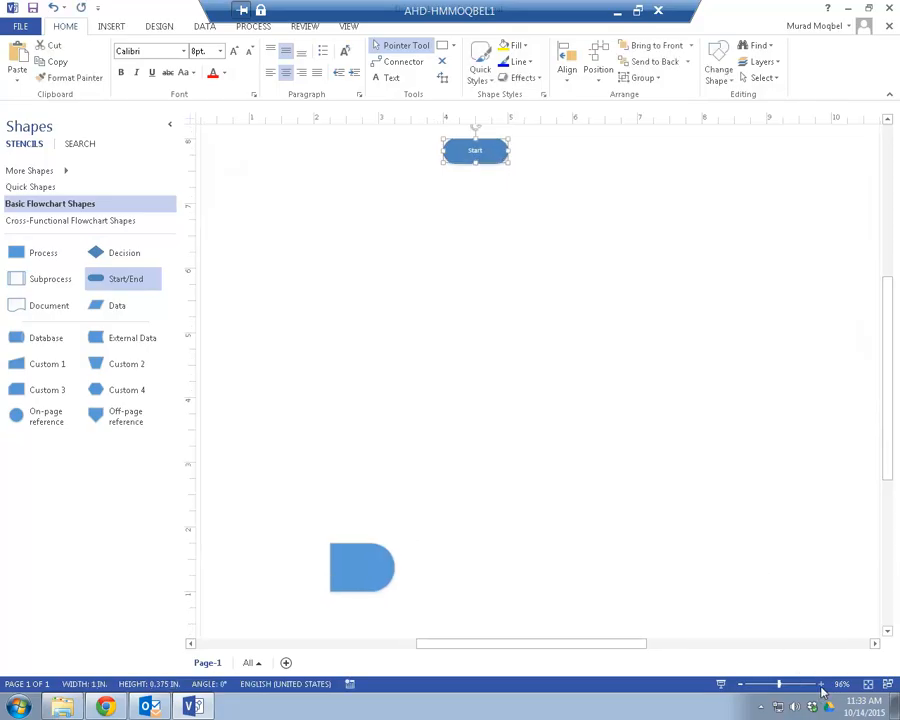
{"action": "left_click", "coordinate": [821, 685]}
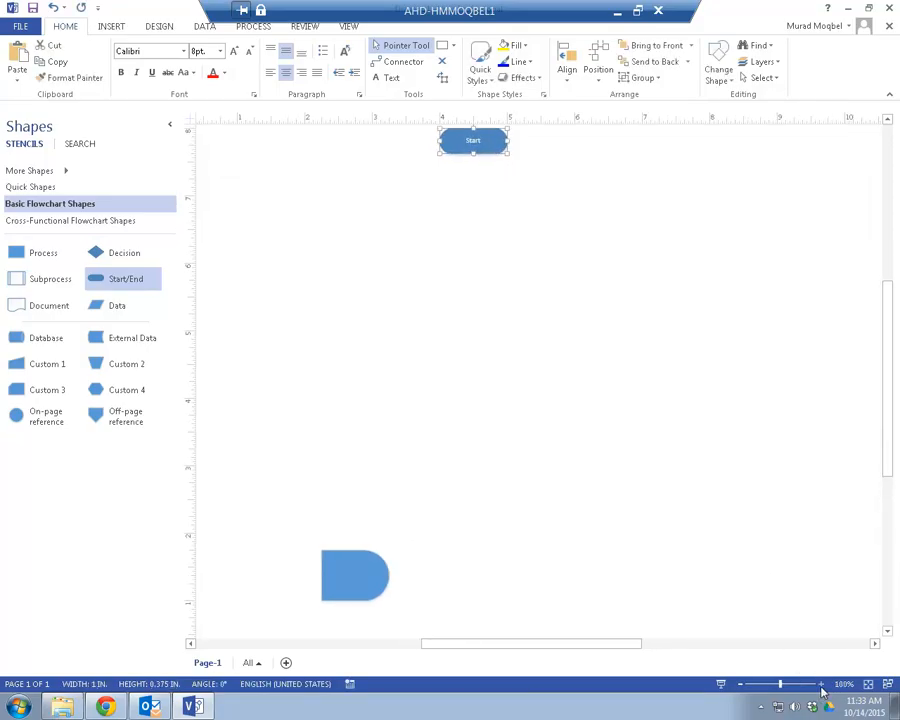
{"action": "left_click", "coordinate": [821, 685]}
{"action": "scroll", "coordinate": [664, 530], "scroll_direction": "up", "scroll_amount": 3}
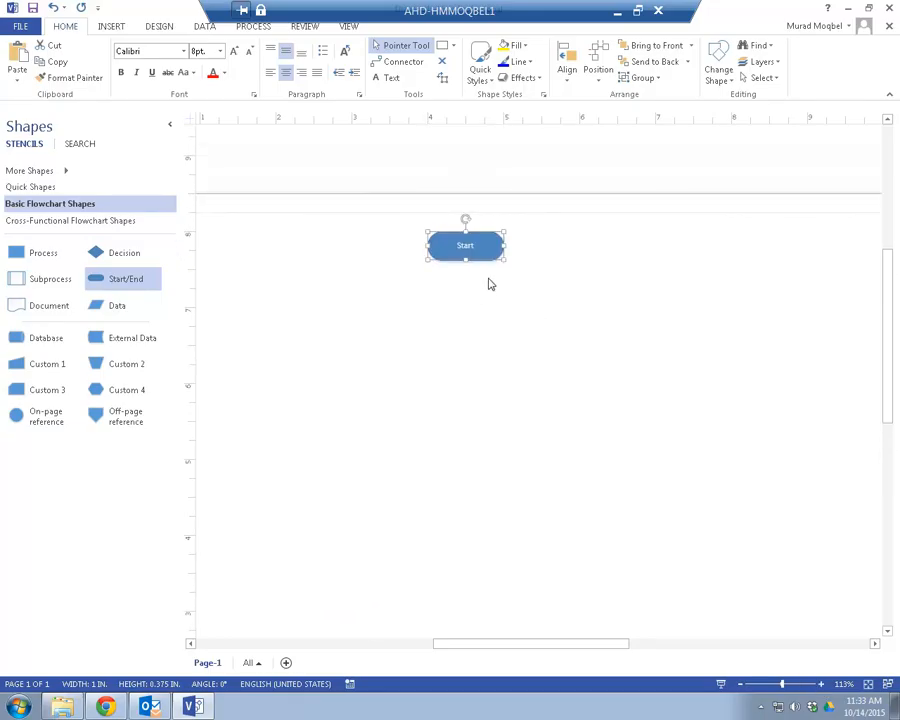
{"action": "mouse_move", "coordinate": [483, 281]}
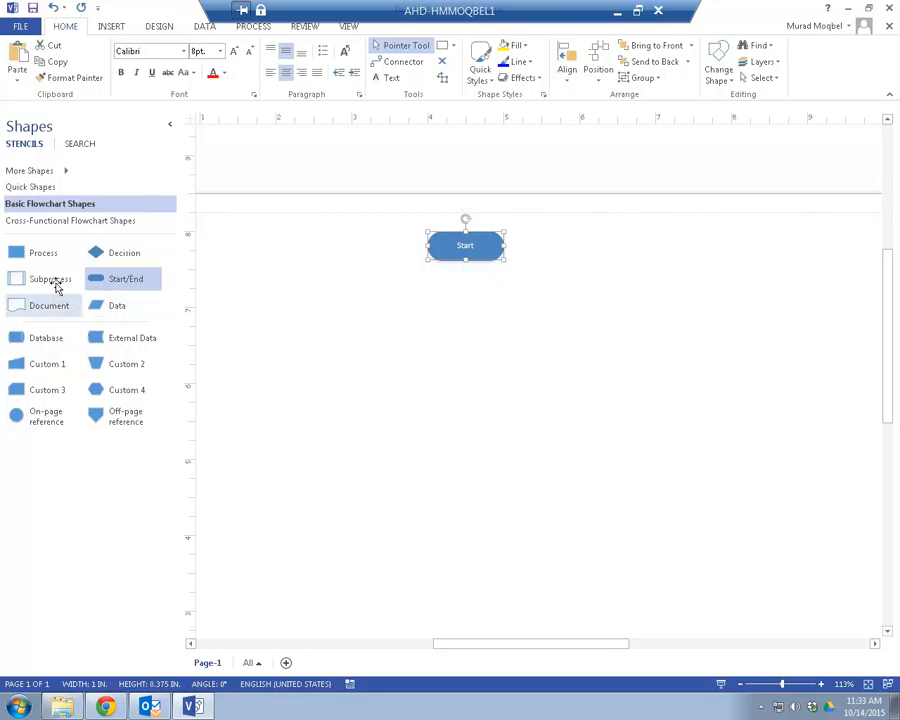
{"action": "left_click_drag", "start_coordinate": [16, 253], "coordinate": [461, 361]}
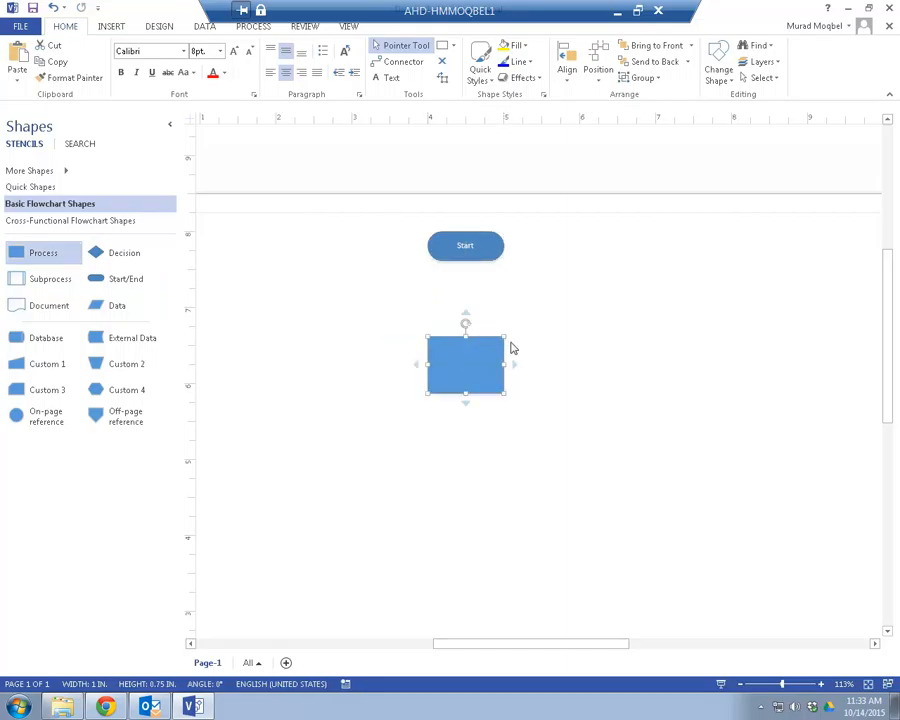
{"action": "type", "text": "Al"}
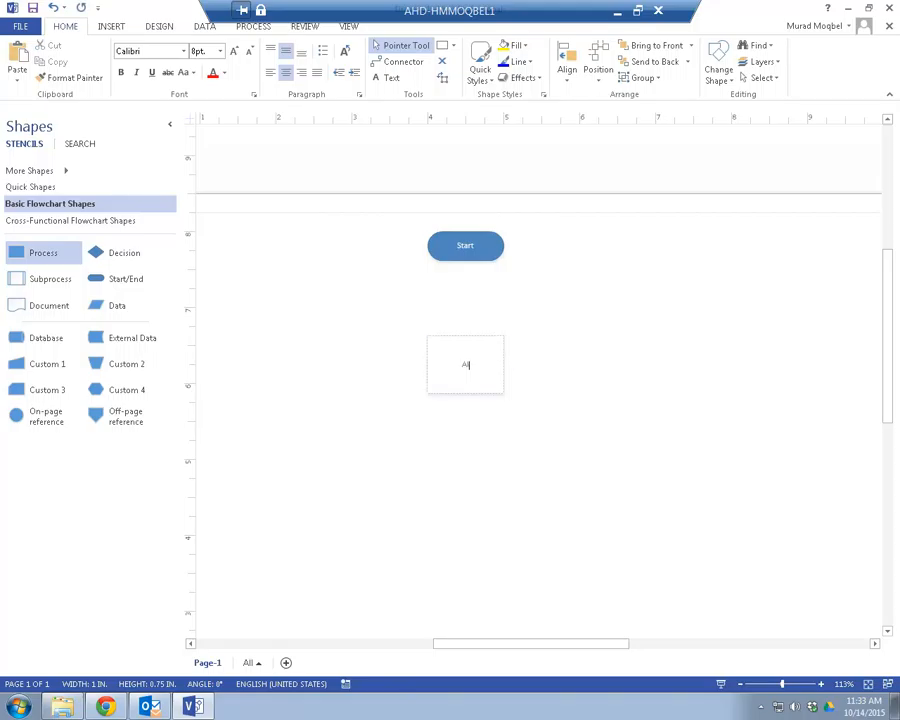
{"action": "type", "text": "arm Goes Off"}
{"action": "key", "text": "Return"}
{"action": "key", "text": "BackSpace"}
{"action": "left_click", "coordinate": [588, 338]}
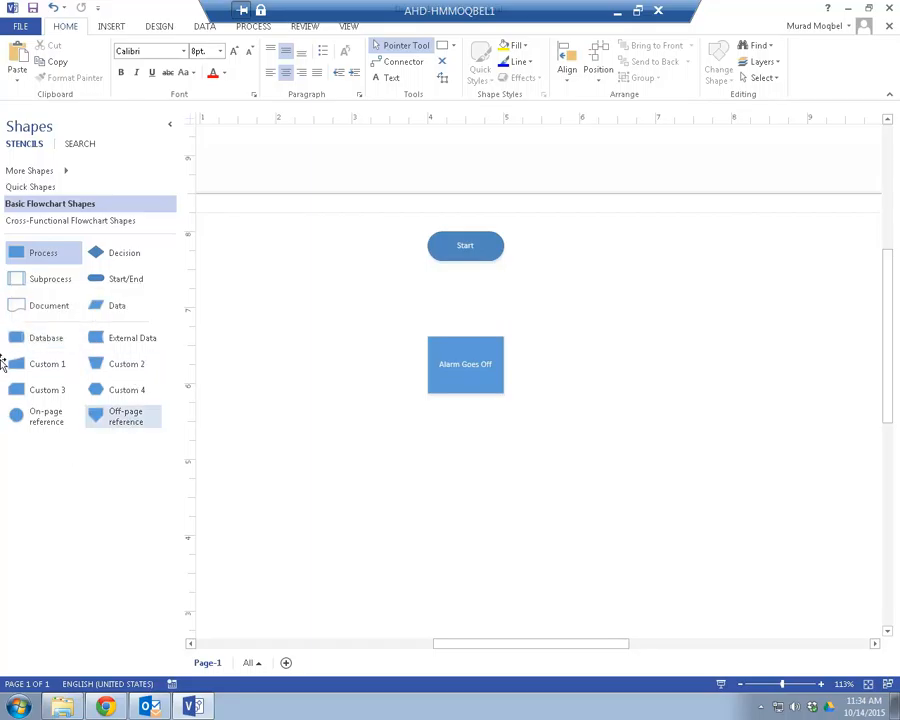
- Add a Decision shape below the "Alarm Goes Off" process and label it "Are you ready to wake up?"
{"action": "left_click_drag", "start_coordinate": [100, 257], "coordinate": [469, 506]}
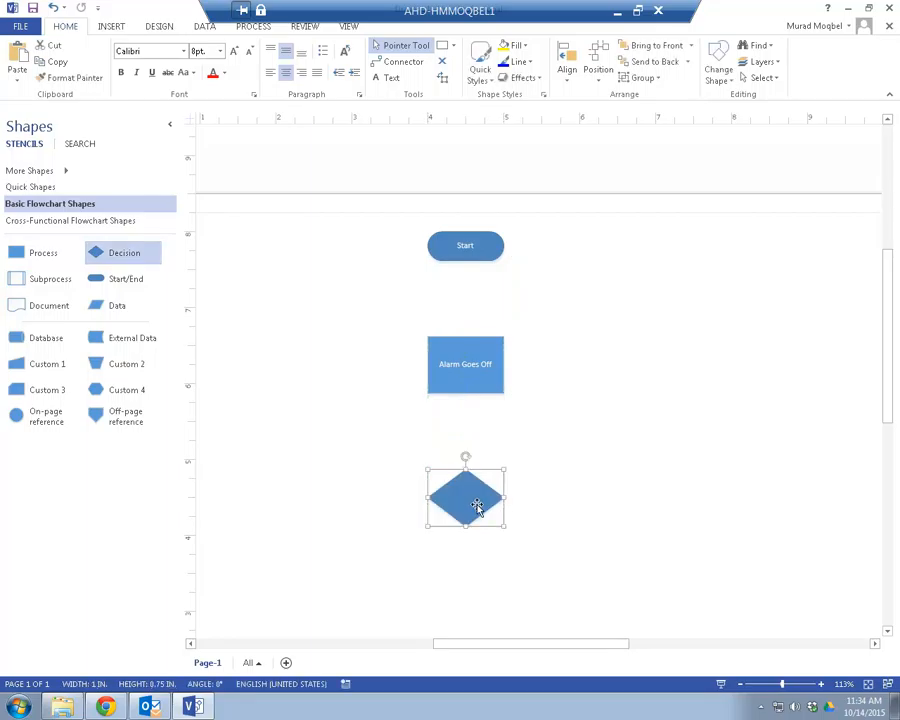
{"action": "double_click", "coordinate": [470, 497]}
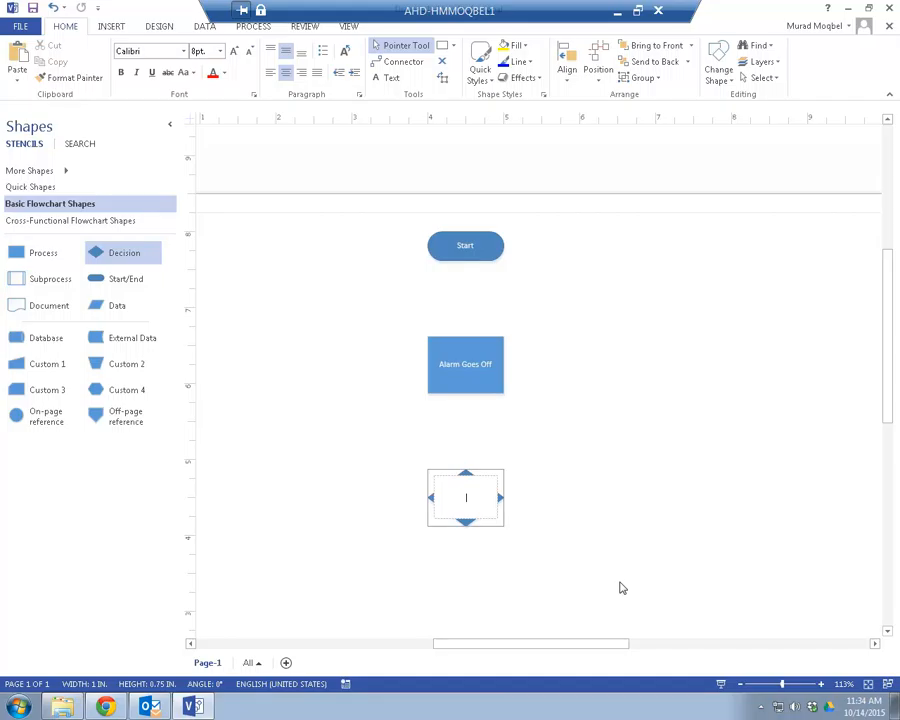
{"action": "type", "text": "Are"}
{"action": "type", "text": " you rea"}
{"action": "type", "text": "dy?"}
{"action": "type", "text": "o wa"}
{"action": "type", "text": "ke up?"}
{"action": "left_click", "coordinate": [516, 540]}
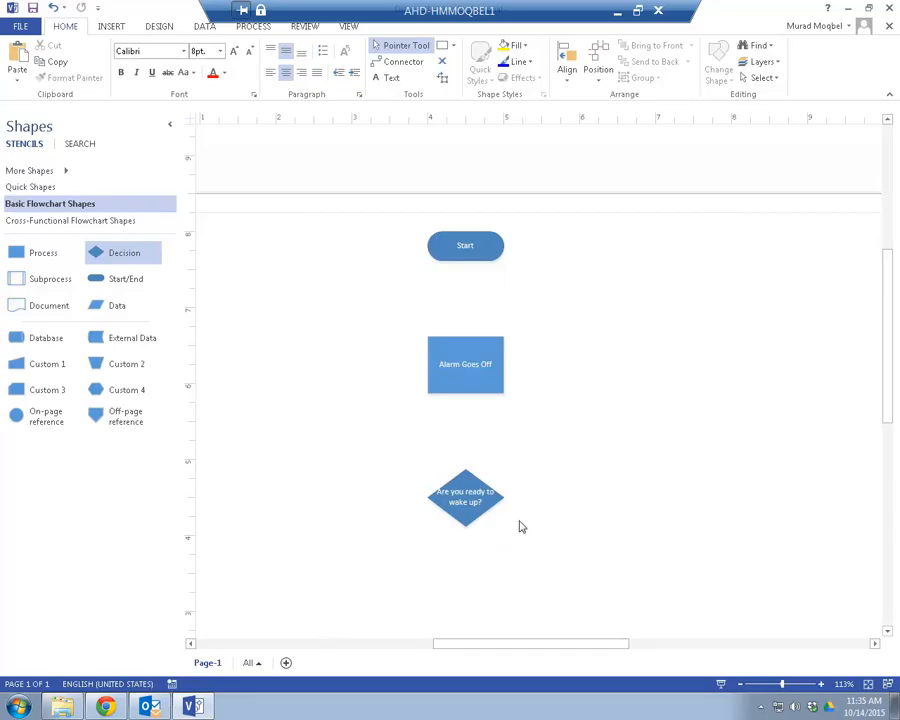
- Add a Process shape to the right of the decision, aligned with it, and label it "Hit the snooze button"
{"action": "mouse_move", "coordinate": [504, 523]}
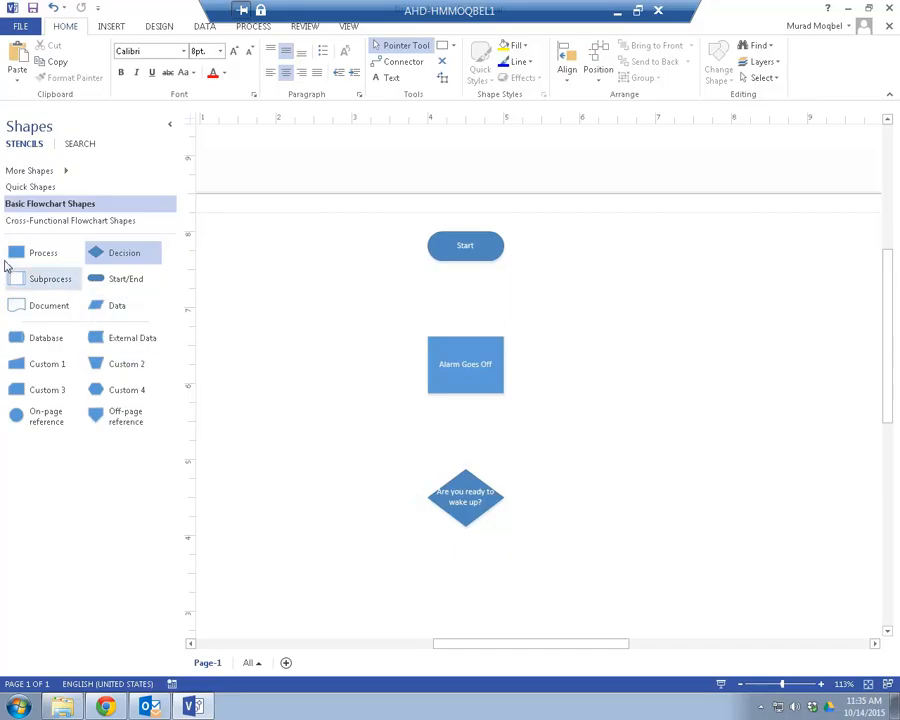
{"action": "left_click_drag", "start_coordinate": [17, 256], "coordinate": [650, 507]}
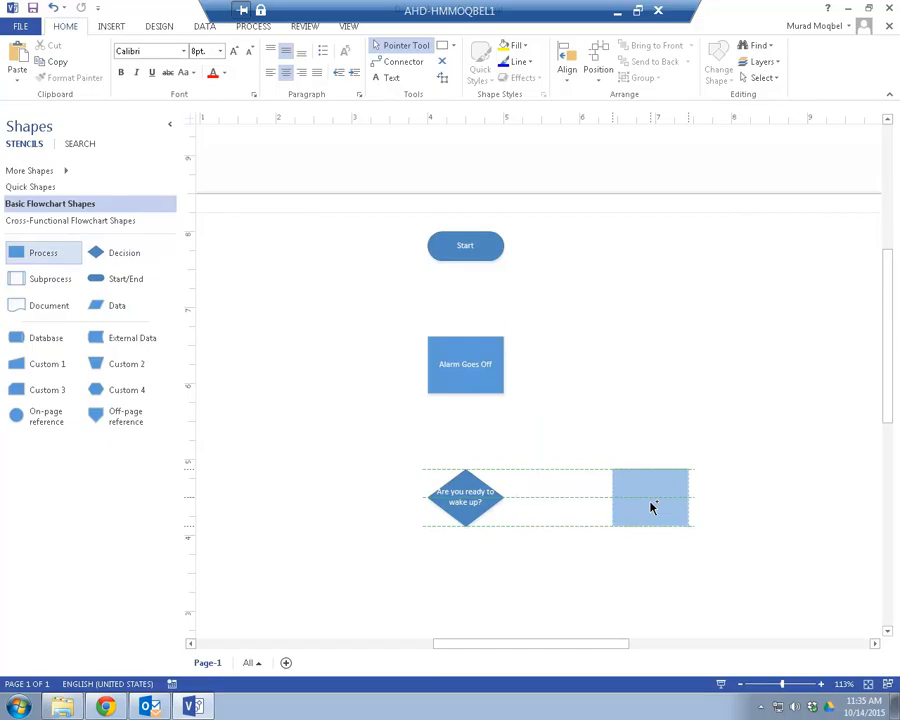
{"action": "left_click_drag", "start_coordinate": [650, 507], "coordinate": [651, 505]}
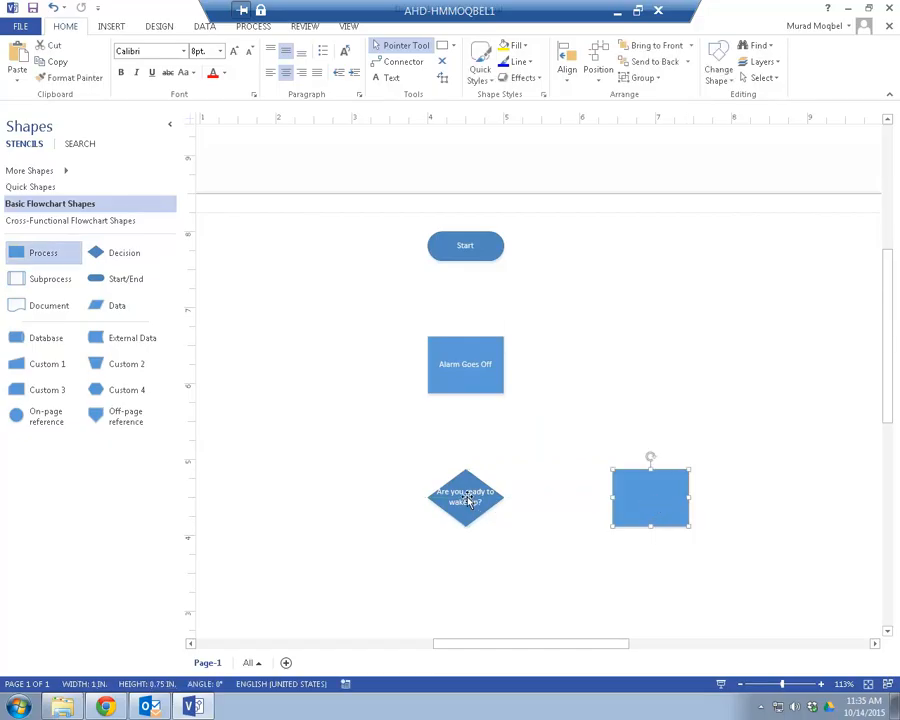
{"action": "double_click", "coordinate": [645, 498]}
{"action": "type", "text": "Hit the snooze butto"}
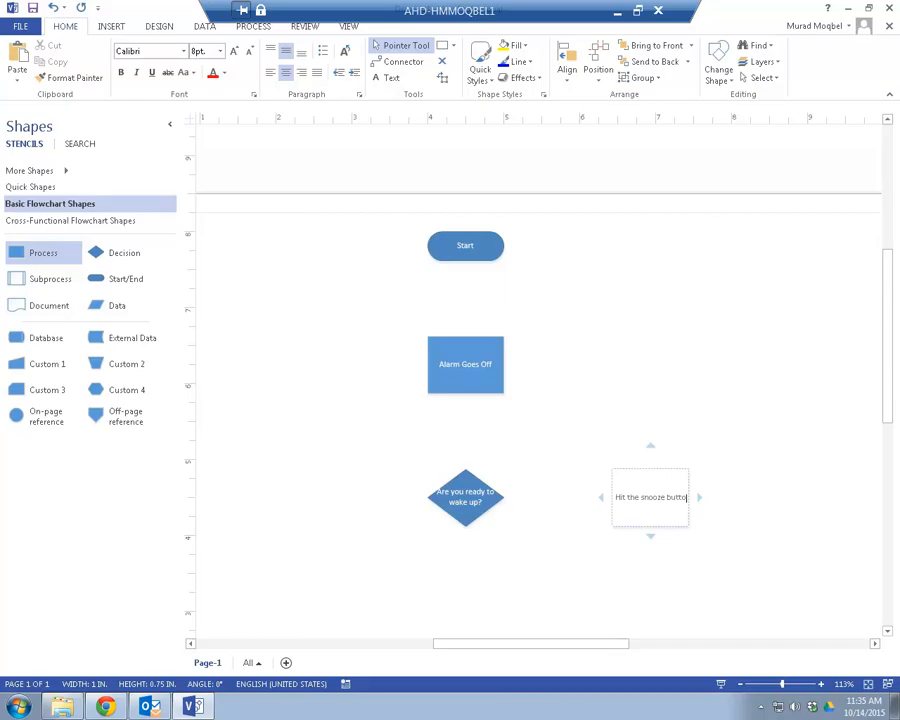
{"action": "type", "text": "n"}
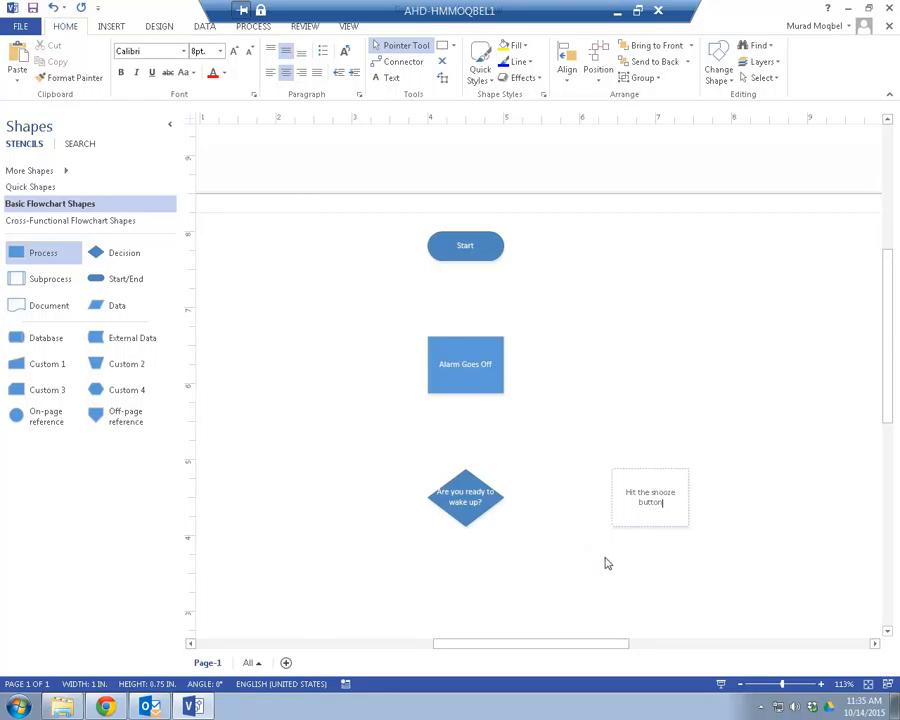
{"action": "left_click", "coordinate": [639, 564]}
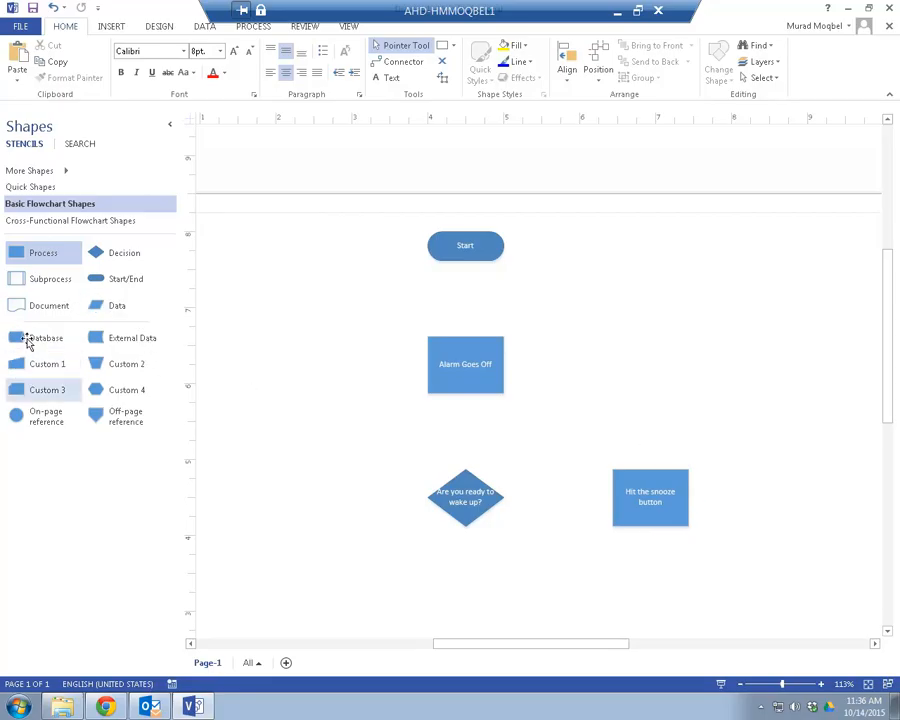
{"action": "left_click", "coordinate": [33, 188]}
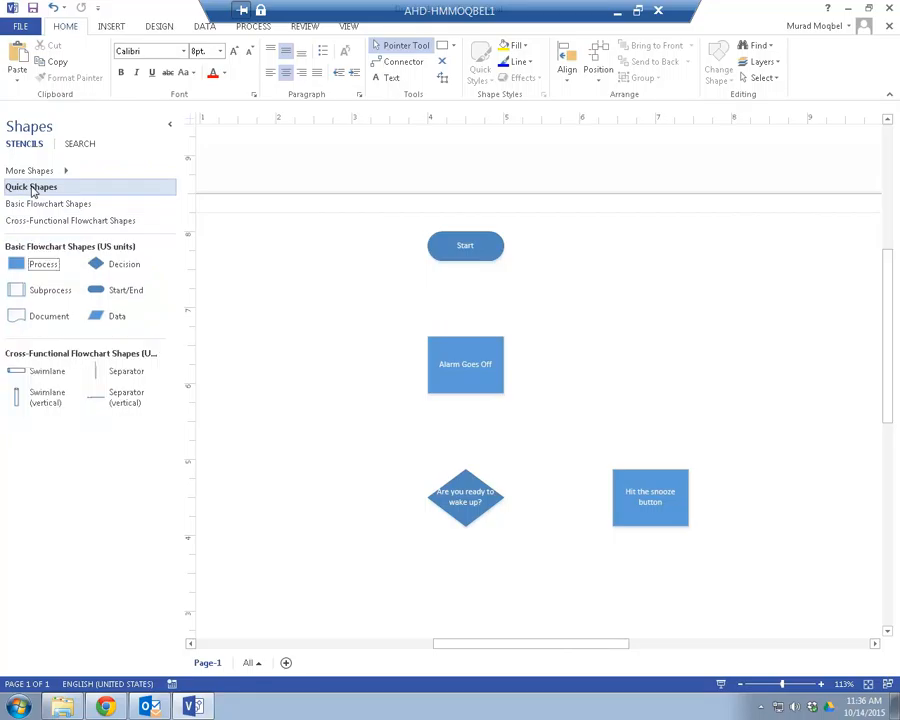
{"action": "left_click", "coordinate": [66, 173]}
{"action": "mouse_move", "coordinate": [224, 224]}
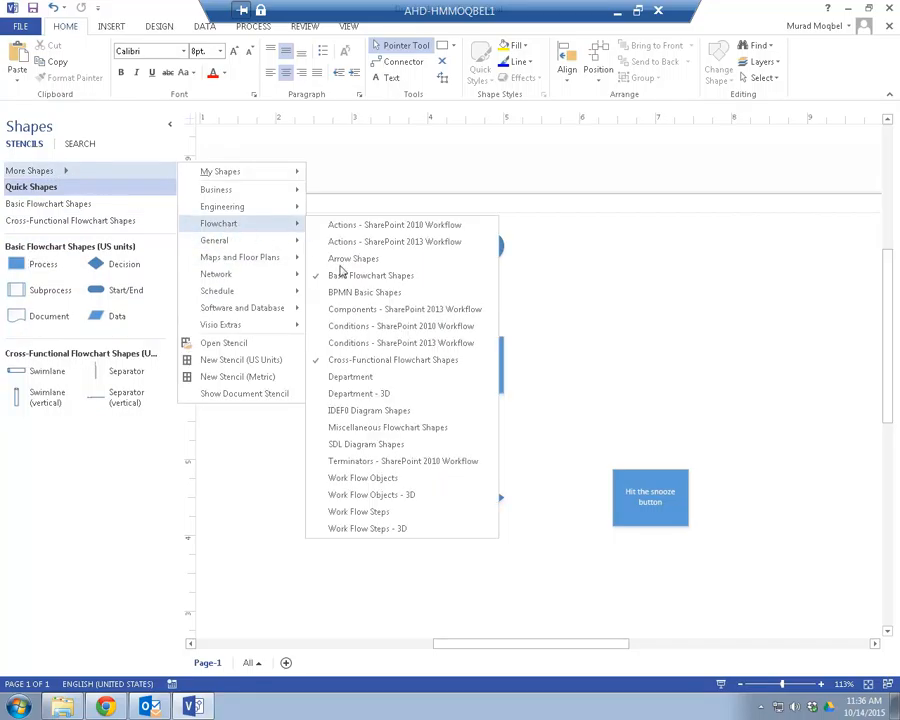
{"action": "left_click", "coordinate": [657, 591]}
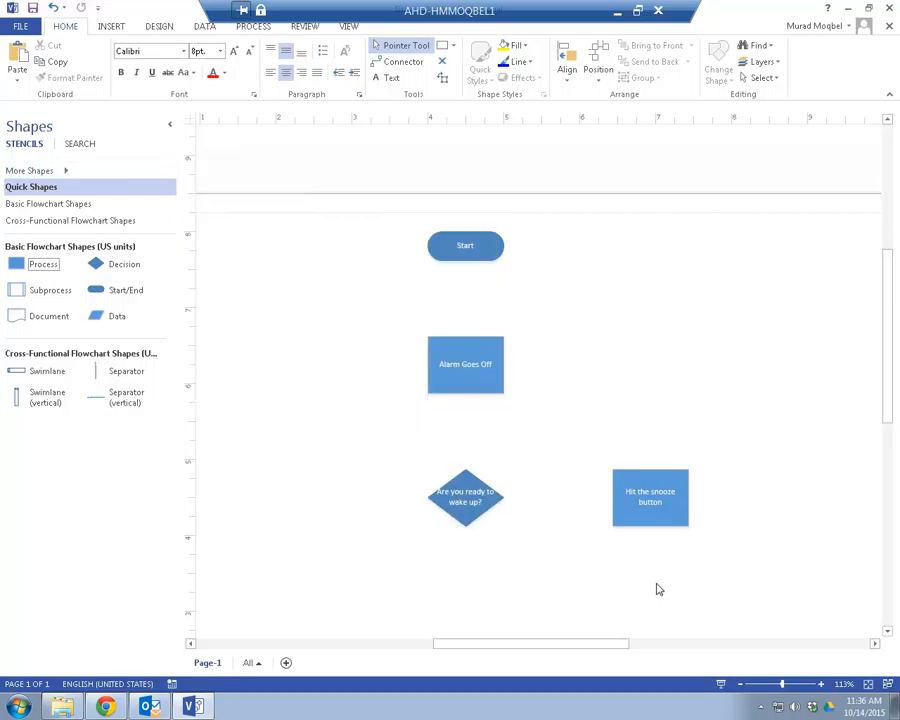
{"action": "left_click_drag", "start_coordinate": [887, 416], "coordinate": [868, 402]}
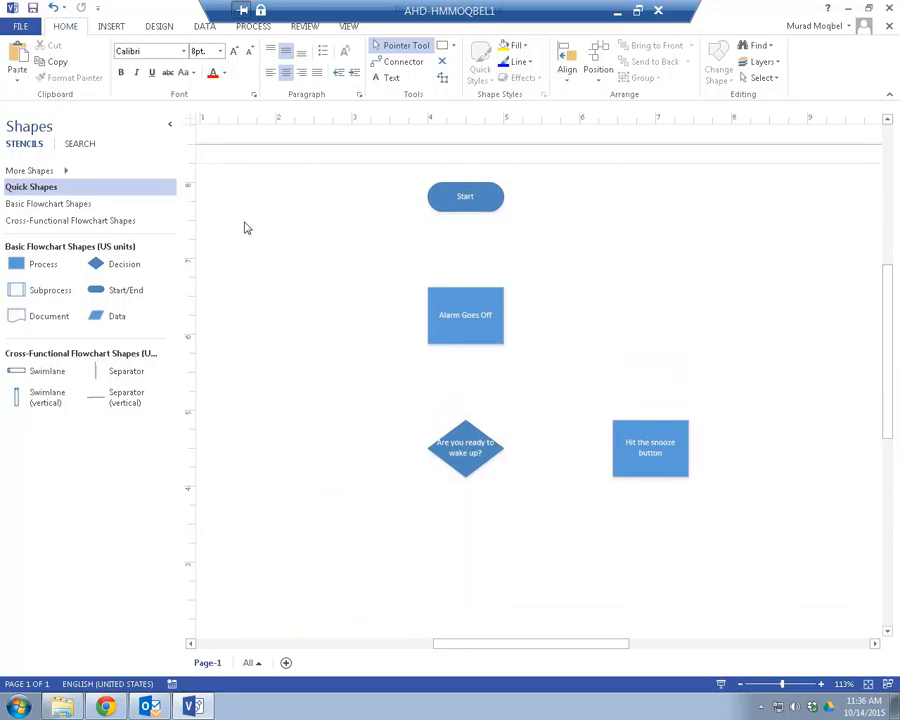
- Open the Miscellaneous Flowchart Shapes stencil from the flowchart category
{"action": "left_click", "coordinate": [62, 171]}
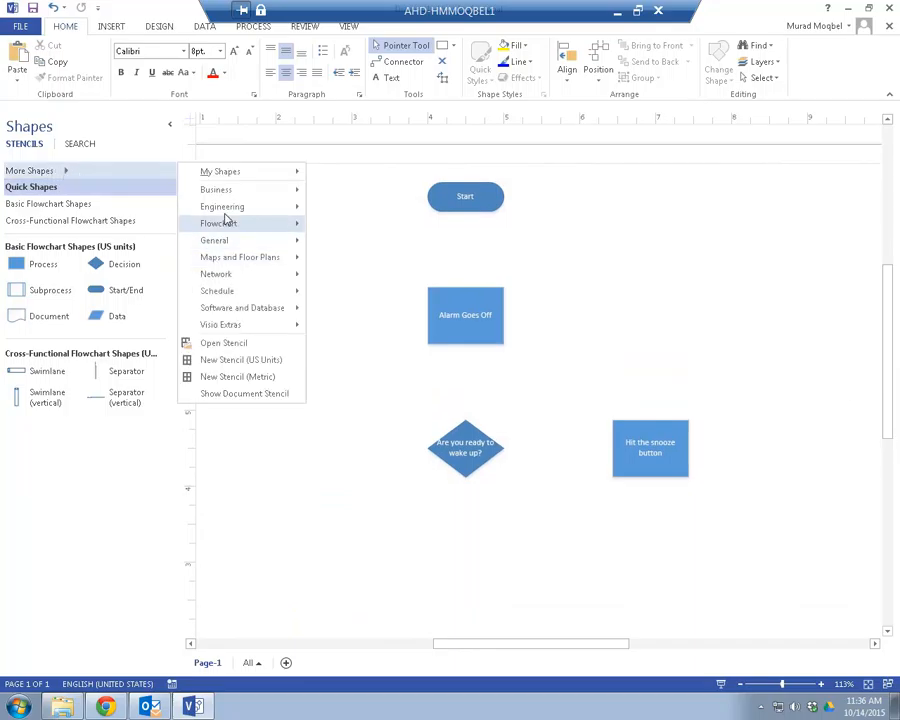
{"action": "mouse_move", "coordinate": [234, 224]}
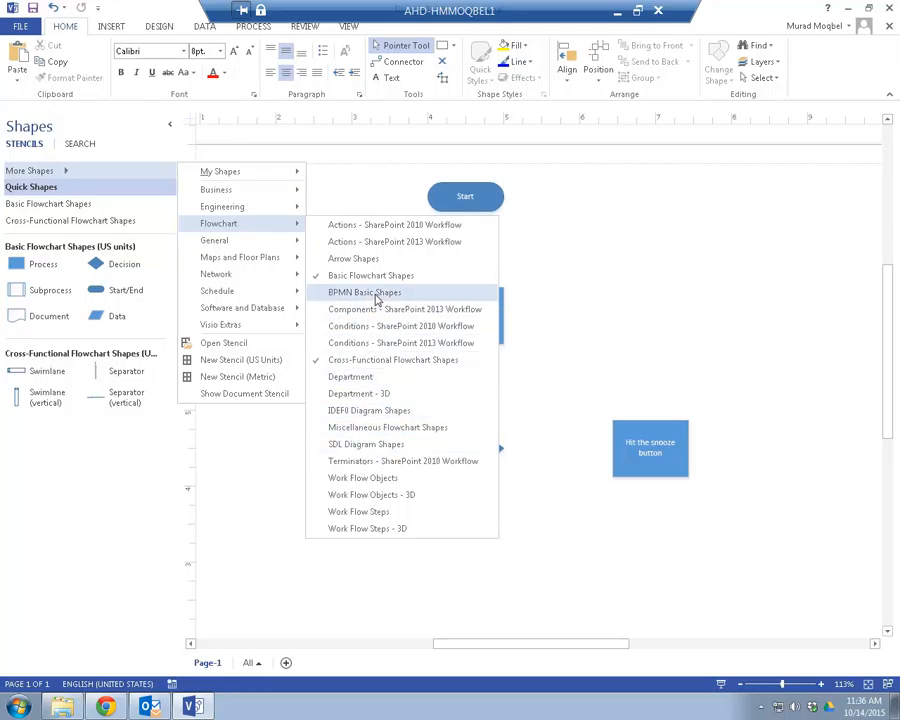
{"action": "left_click", "coordinate": [366, 430]}
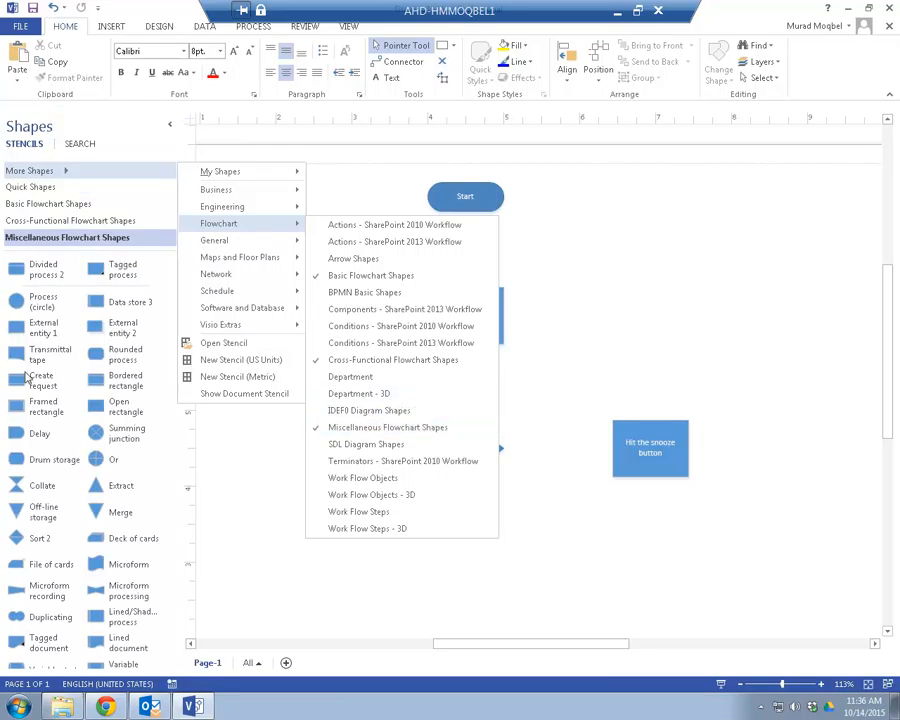
- Add a Delay shape above "Hit the snooze button", level with "Alarm Goes Off", and label it "Delay"
{"action": "left_click_drag", "start_coordinate": [15, 433], "coordinate": [651, 319]}
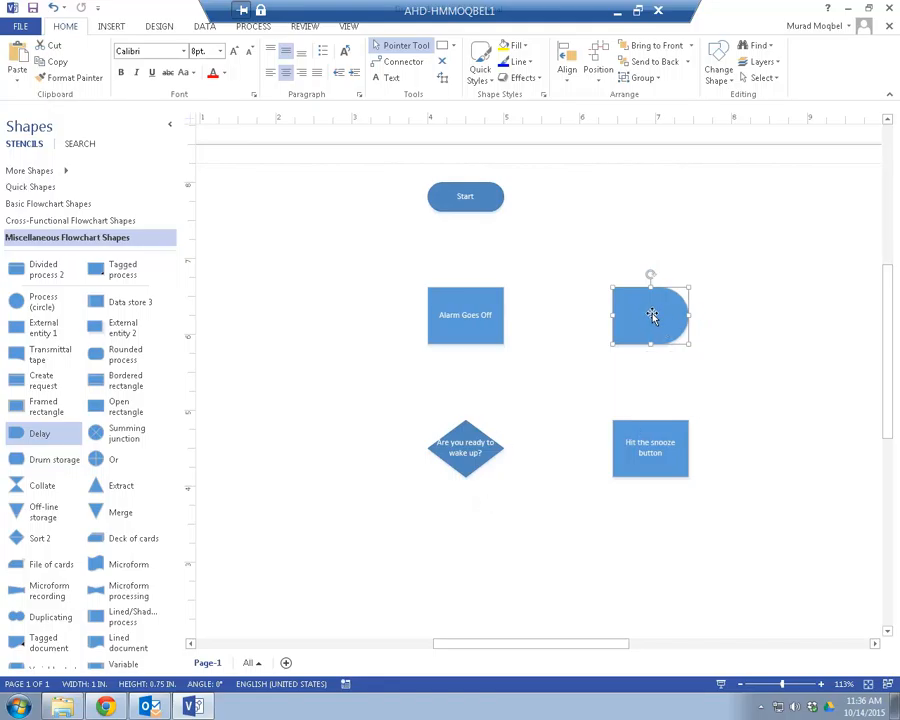
{"action": "double_click", "coordinate": [652, 316]}
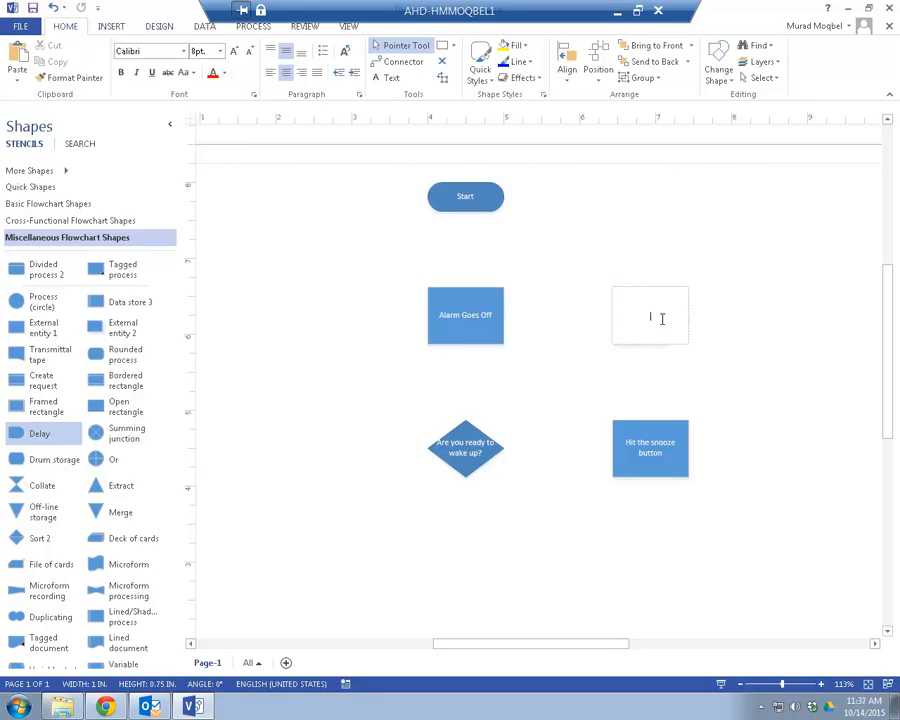
{"action": "type", "text": "Delay"}
{"action": "left_click", "coordinate": [606, 540]}
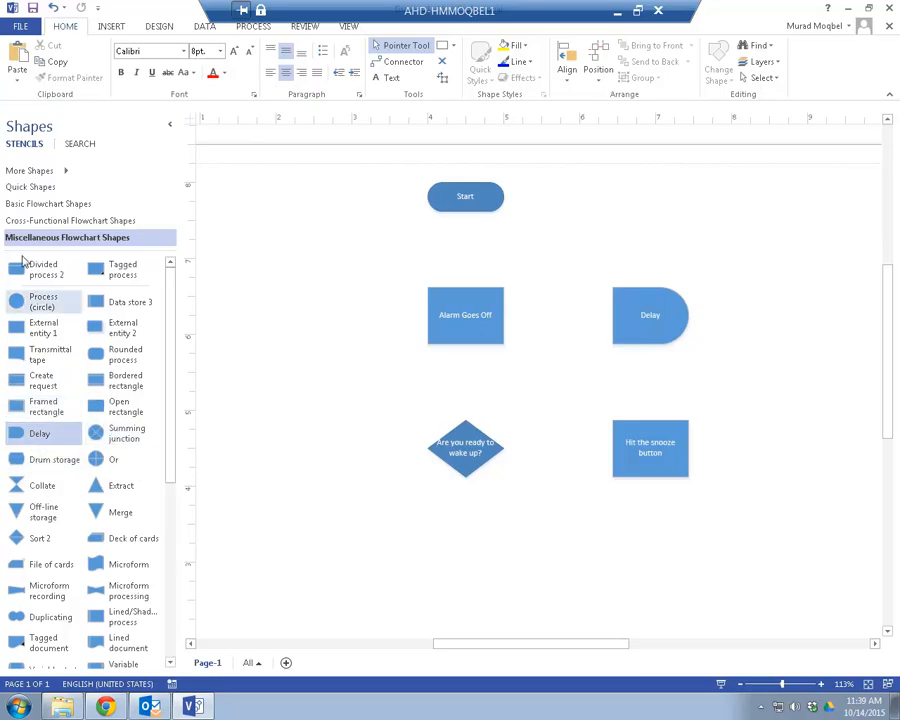
- Add a Subprocess shape from the Basic Flowchart Shapes stencil below the decision and label it "Check your phone"
{"action": "left_click", "coordinate": [50, 204]}
{"action": "left_click_drag", "start_coordinate": [24, 298], "coordinate": [467, 553]}
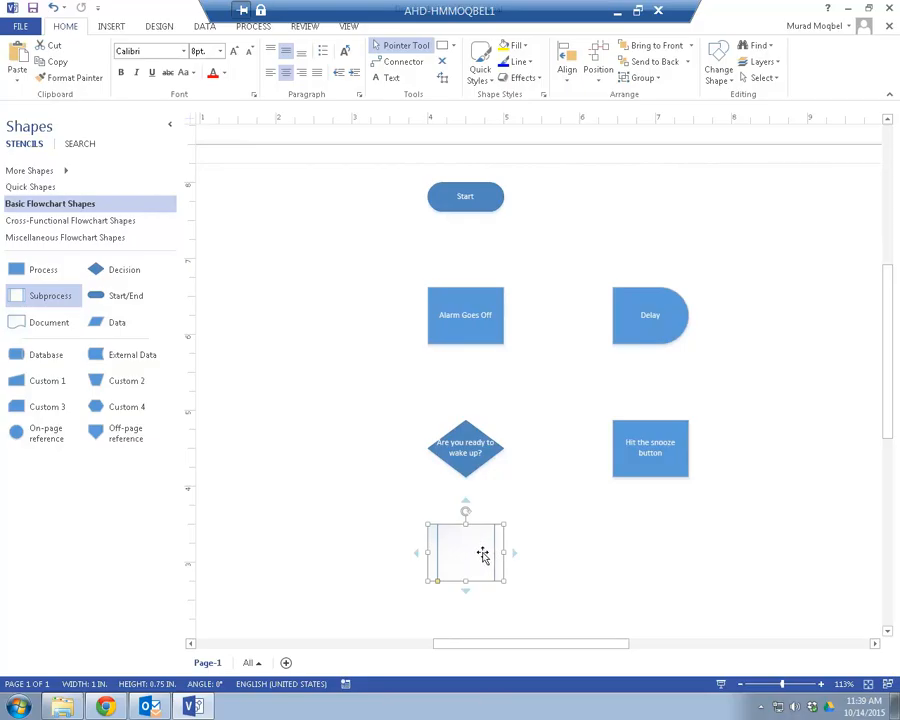
{"action": "type", "text": "Chec"}
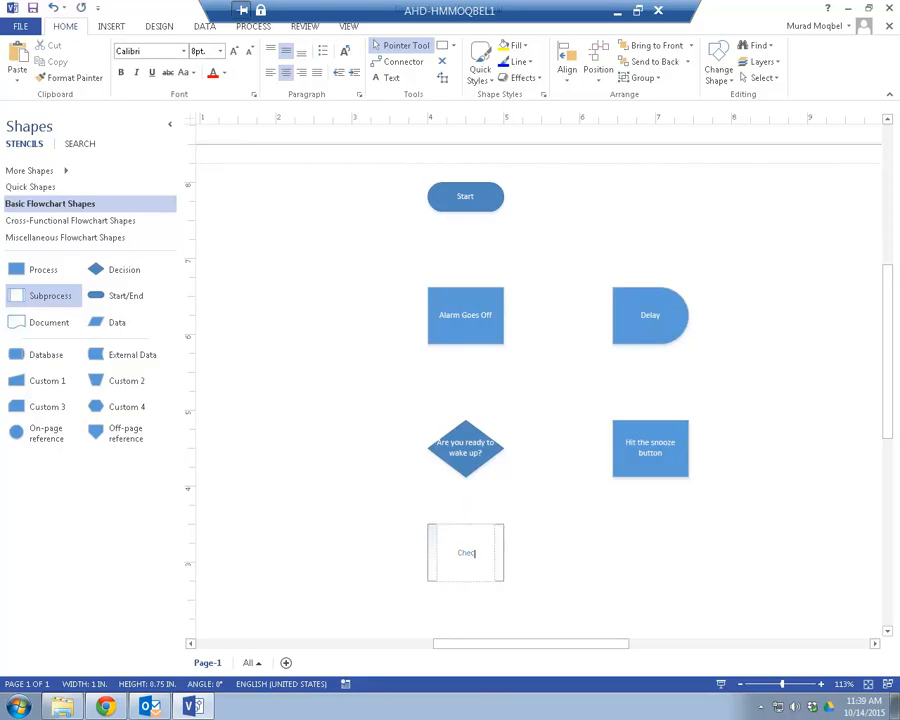
{"action": "type", "text": "k your phone"}
{"action": "left_click", "coordinate": [520, 559]}
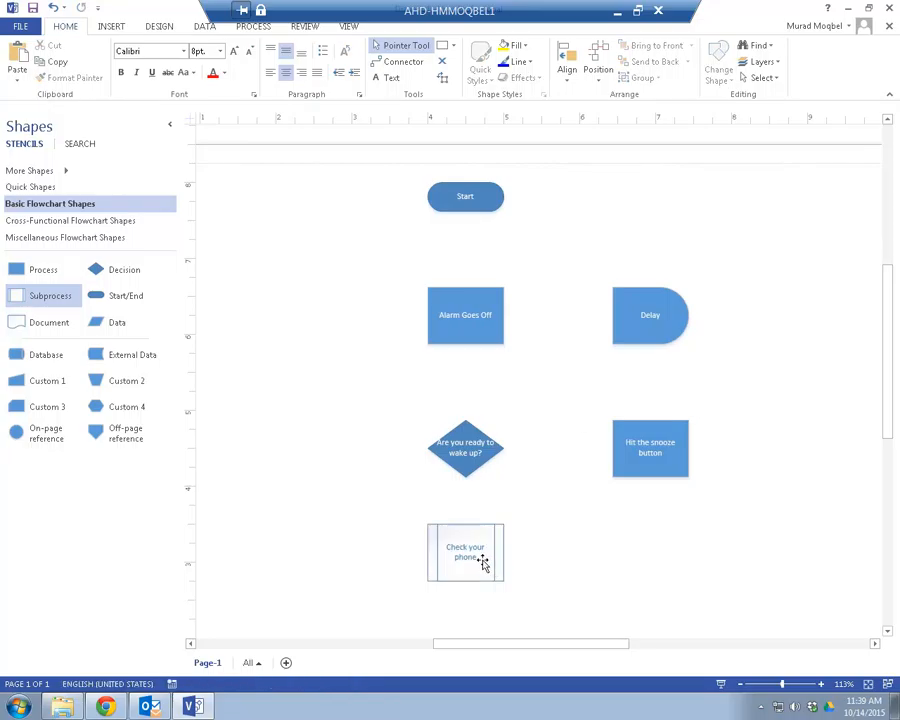
- Delete the stray unlabelled Delay shape near the bottom of the page
{"action": "mouse_move", "coordinate": [498, 560]}
{"action": "left_click_drag", "start_coordinate": [892, 368], "coordinate": [892, 399]}
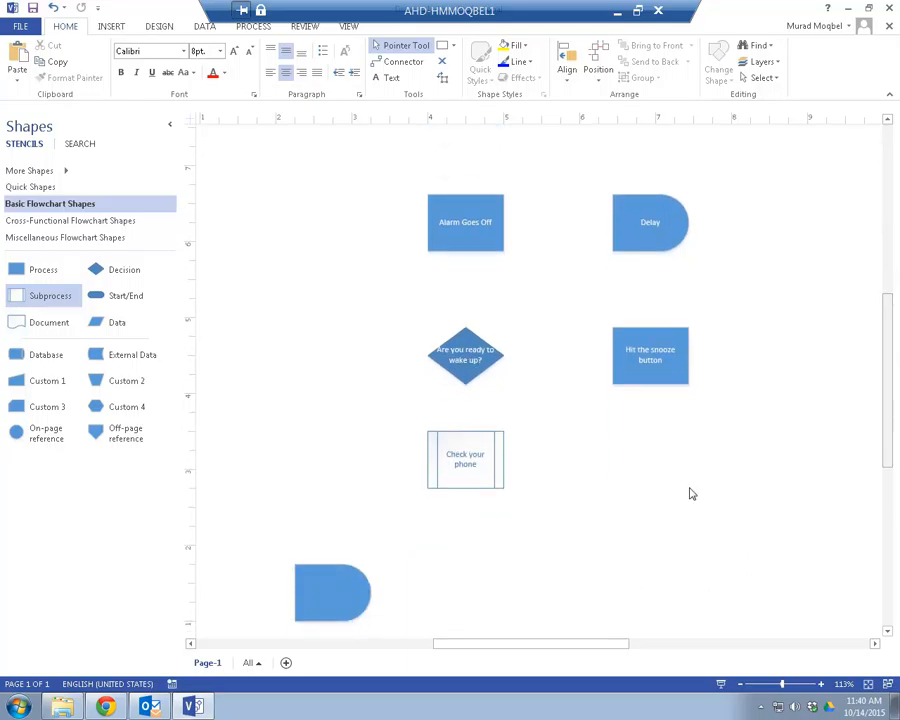
{"action": "left_click", "coordinate": [308, 590]}
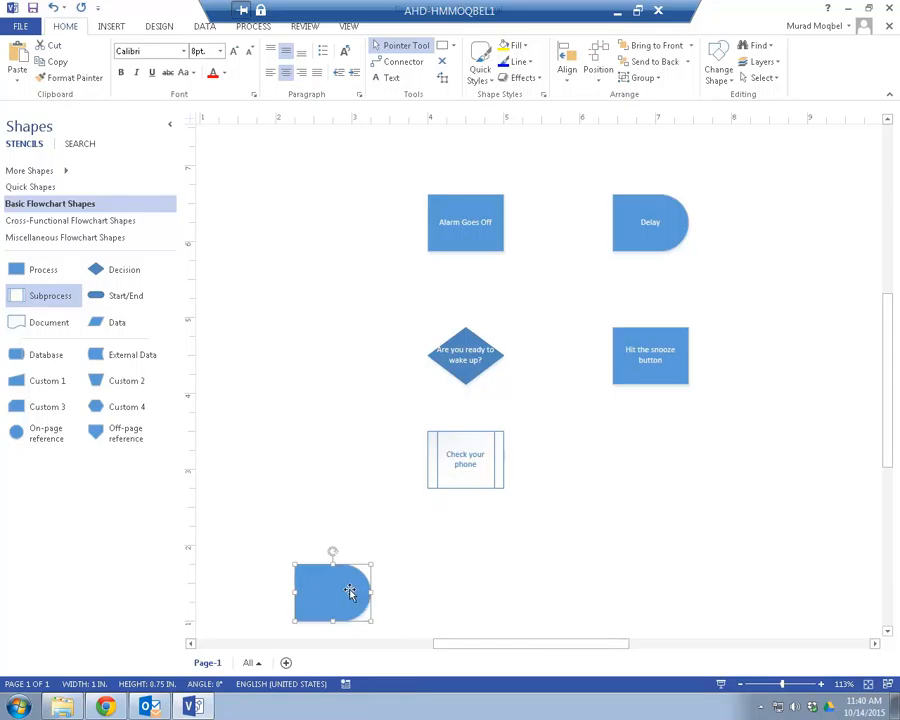
{"action": "right_click", "coordinate": [349, 591]}
{"action": "left_click", "coordinate": [400, 401]}
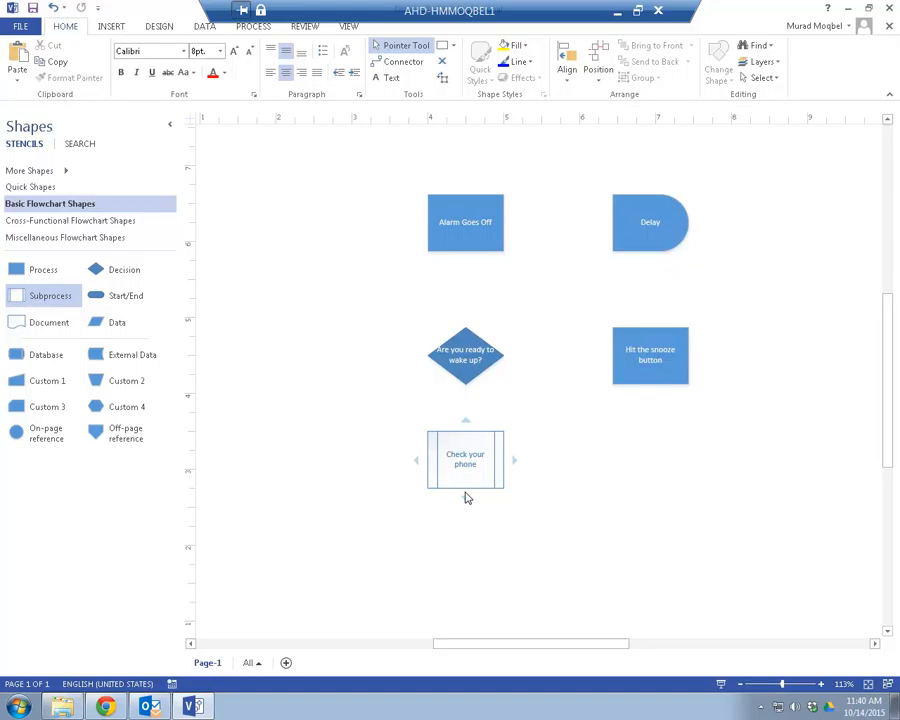
- Add a Process shape centred below "Check your phone" and label it "Jump out of bed"
{"action": "left_click_drag", "start_coordinate": [22, 270], "coordinate": [467, 568]}
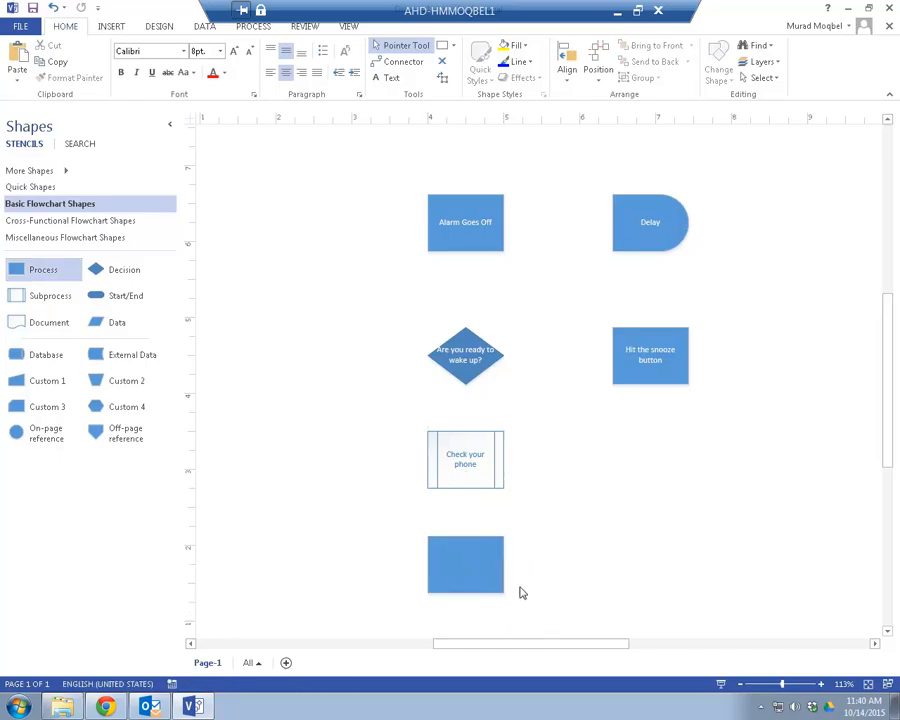
{"action": "left_click", "coordinate": [500, 568]}
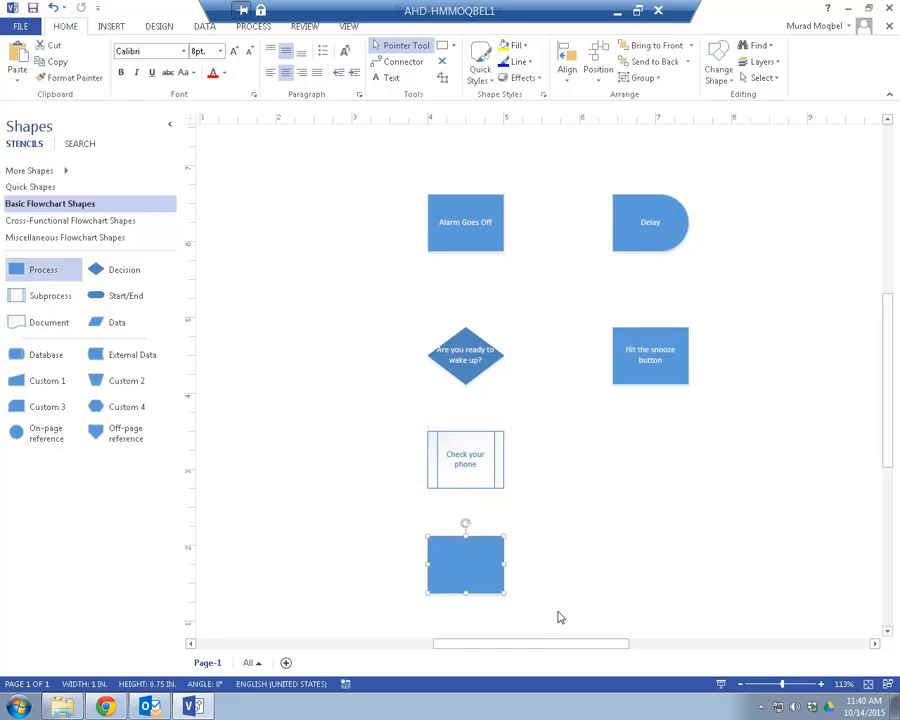
{"action": "type", "text": "Jo"}
{"action": "type", "text": "mp"}
{"action": "key", "text": "BackSpace"}
{"action": "key", "text": "BackSpace"}
{"action": "key", "text": "BackSpace"}
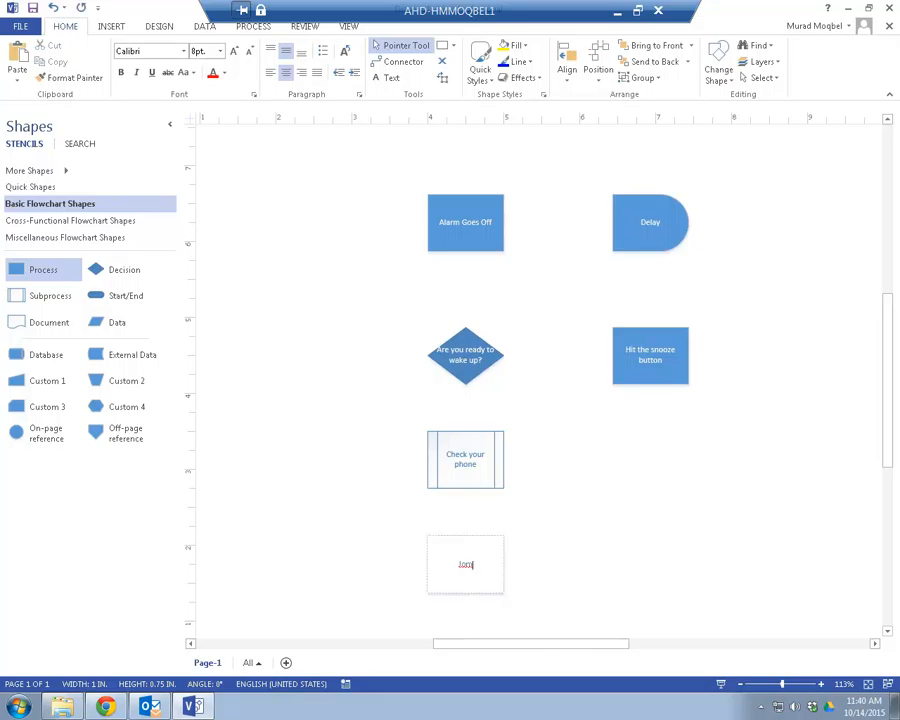
{"action": "type", "text": "ump out of bed"}
{"action": "left_click", "coordinate": [648, 528]}
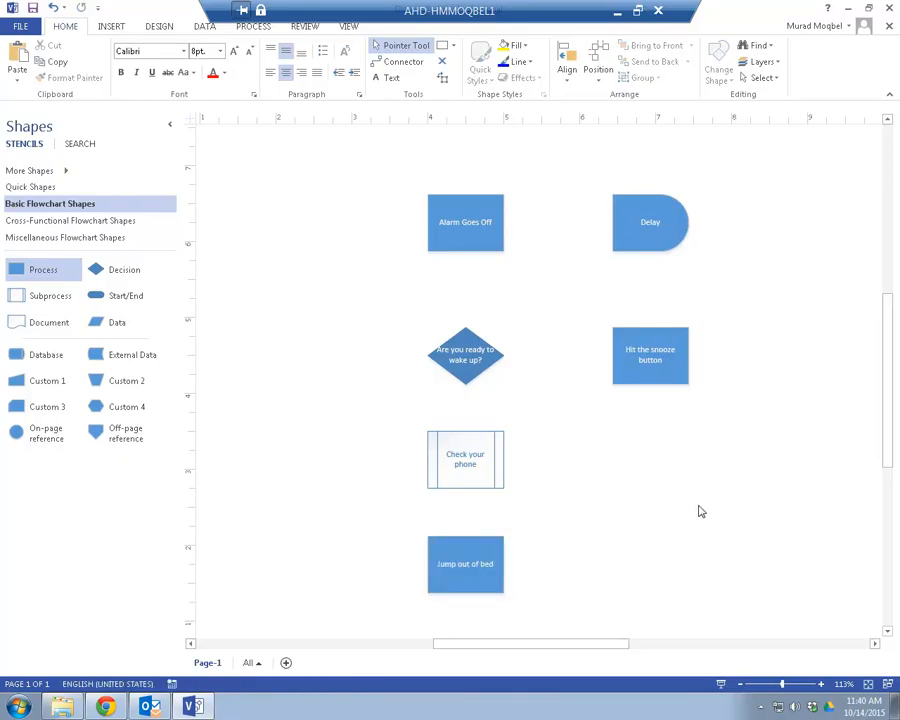
- Place a Start/End shape centred below the "Jump out of bed" process
{"action": "scroll", "coordinate": [701, 512], "scroll_direction": "down", "scroll_amount": 1}
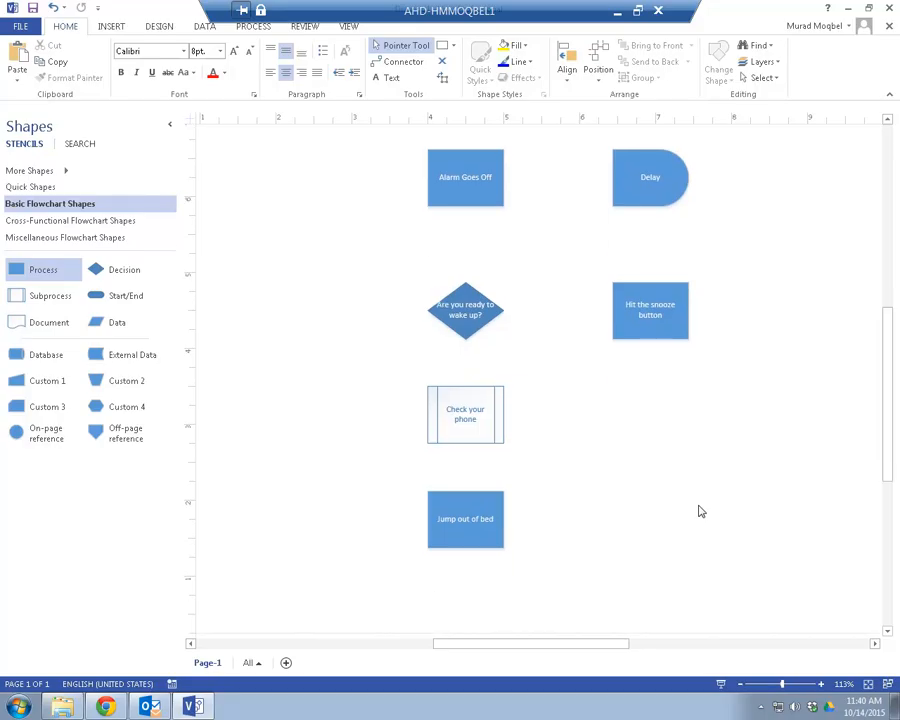
{"action": "left_click_drag", "start_coordinate": [114, 302], "coordinate": [475, 618]}
{"action": "scroll", "coordinate": [662, 487], "scroll_direction": "up", "scroll_amount": 1}
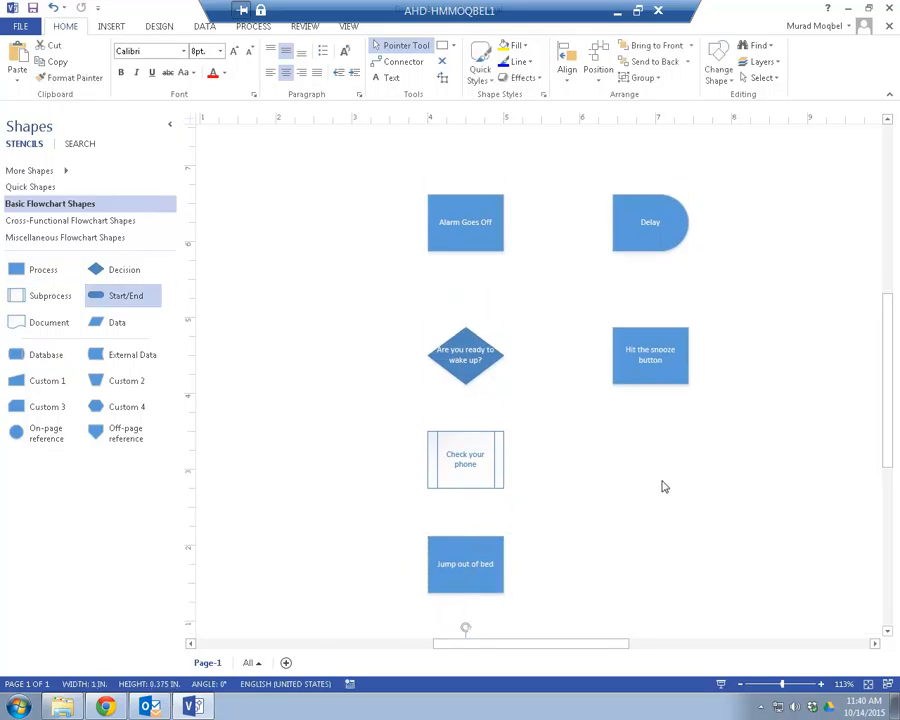
{"action": "scroll", "coordinate": [675, 467], "scroll_direction": "up", "scroll_amount": 2}
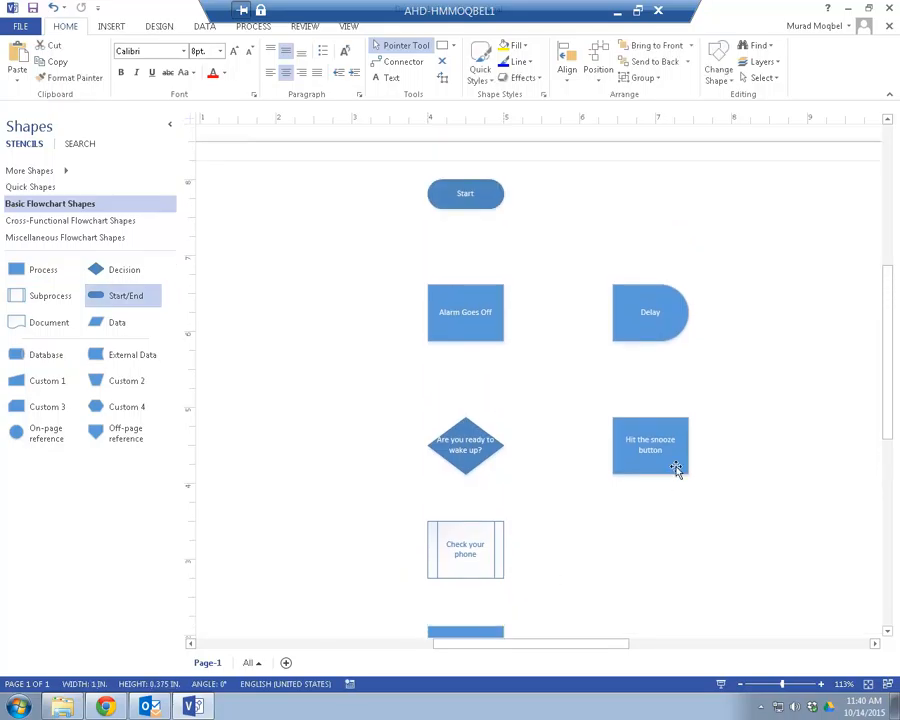
{"action": "scroll", "coordinate": [536, 489], "scroll_direction": "down", "scroll_amount": 1}
{"action": "scroll", "coordinate": [522, 486], "scroll_direction": "down", "scroll_amount": 2}
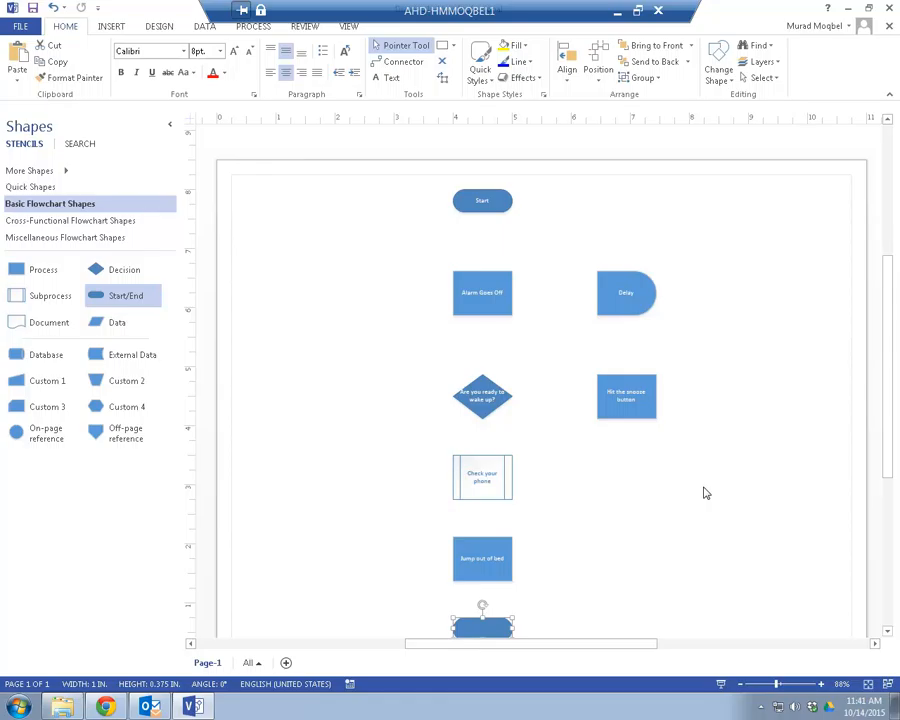
- Connect the main column's shapes with downward arrows from "Start" through to the blank Start/End shape below "Jump out of bed"
{"action": "left_click", "coordinate": [395, 62]}
{"action": "left_click_drag", "start_coordinate": [482, 196], "coordinate": [482, 456]}
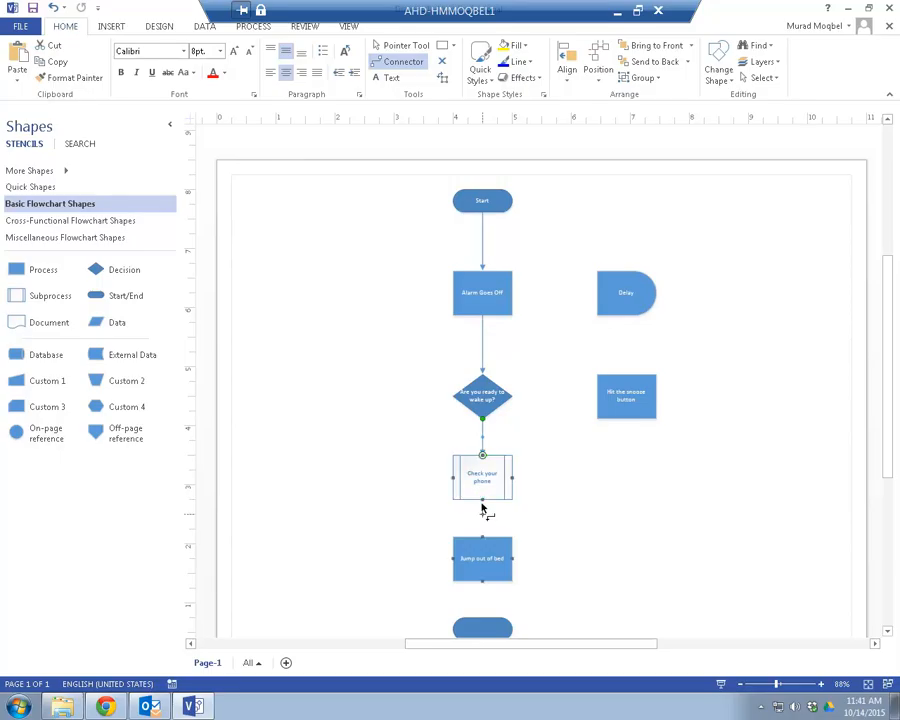
{"action": "left_click_drag", "start_coordinate": [484, 502], "coordinate": [482, 538]}
{"action": "left_click_drag", "start_coordinate": [483, 585], "coordinate": [482, 617]}
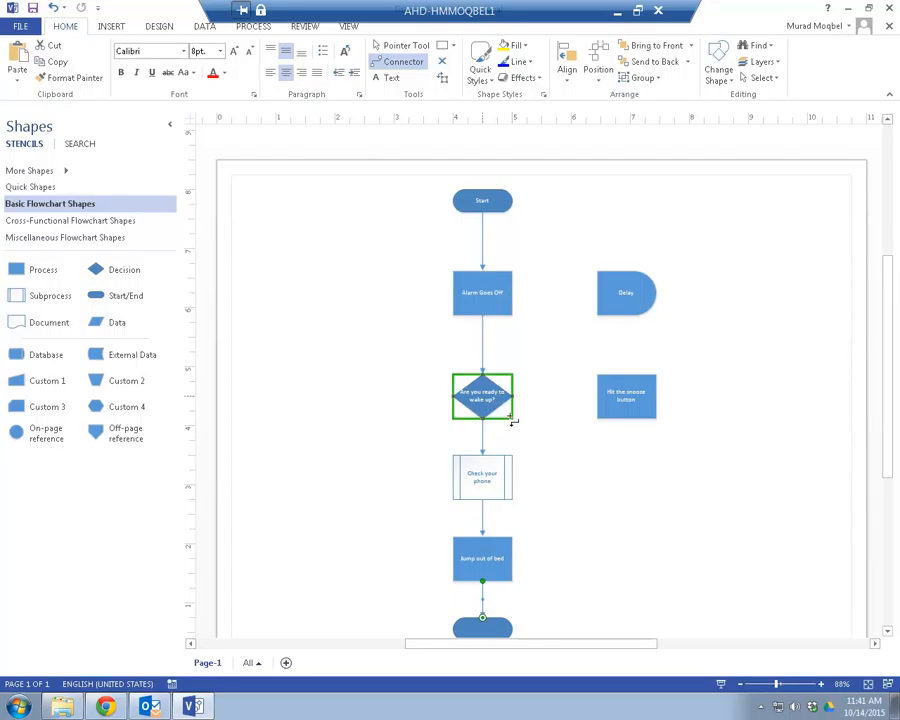
- Connect the decision to "Hit the snooze button", up to "Delay", and back to "Alarm Goes Off" to form the snooze loop
{"action": "left_click_drag", "start_coordinate": [512, 396], "coordinate": [597, 396]}
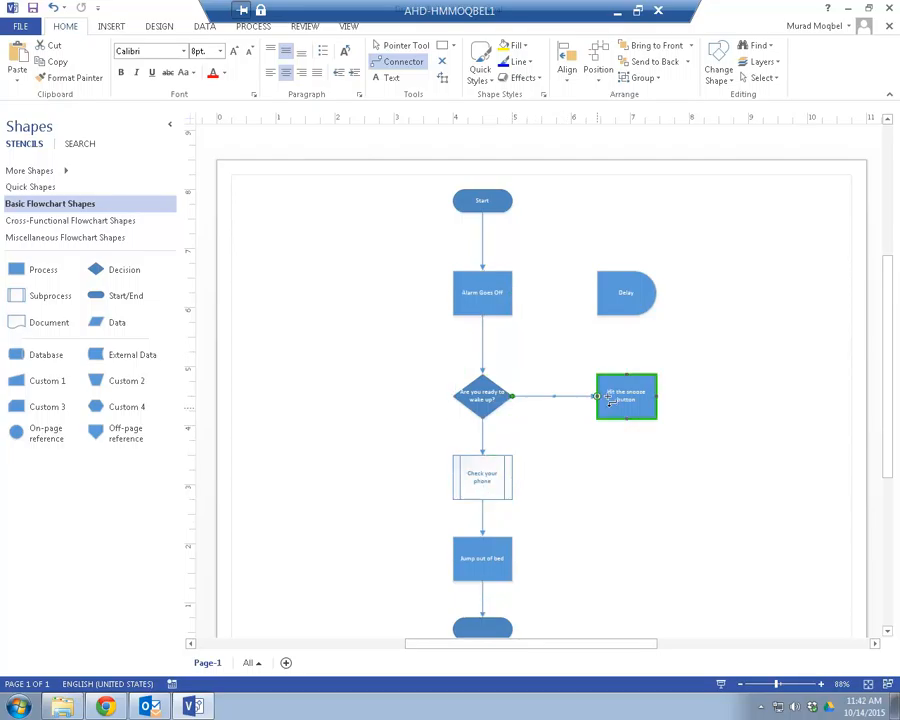
{"action": "left_click_drag", "start_coordinate": [627, 377], "coordinate": [511, 293]}
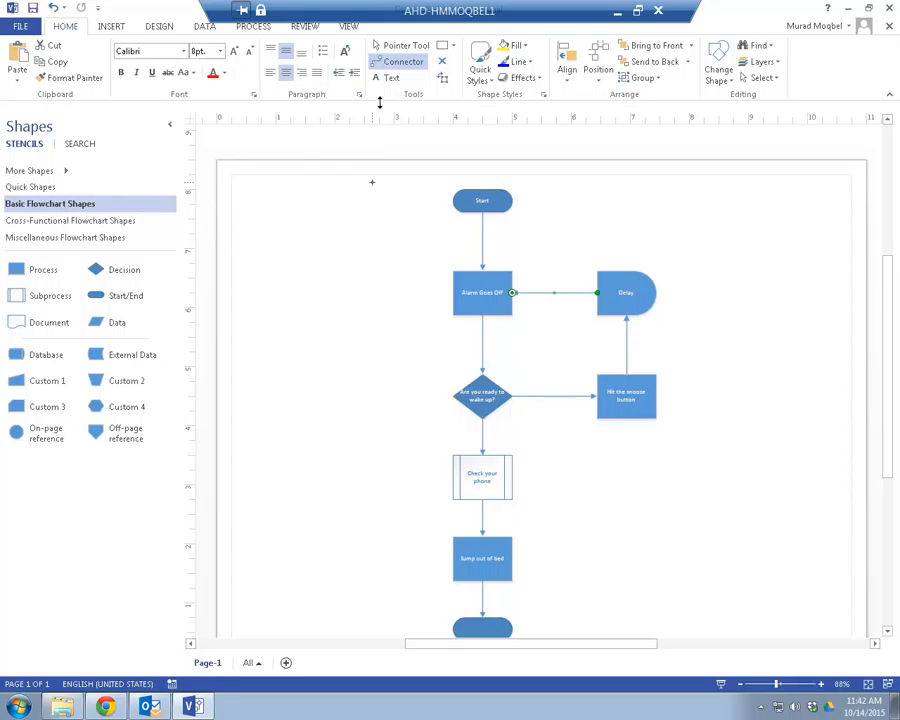
{"action": "left_click", "coordinate": [400, 45]}
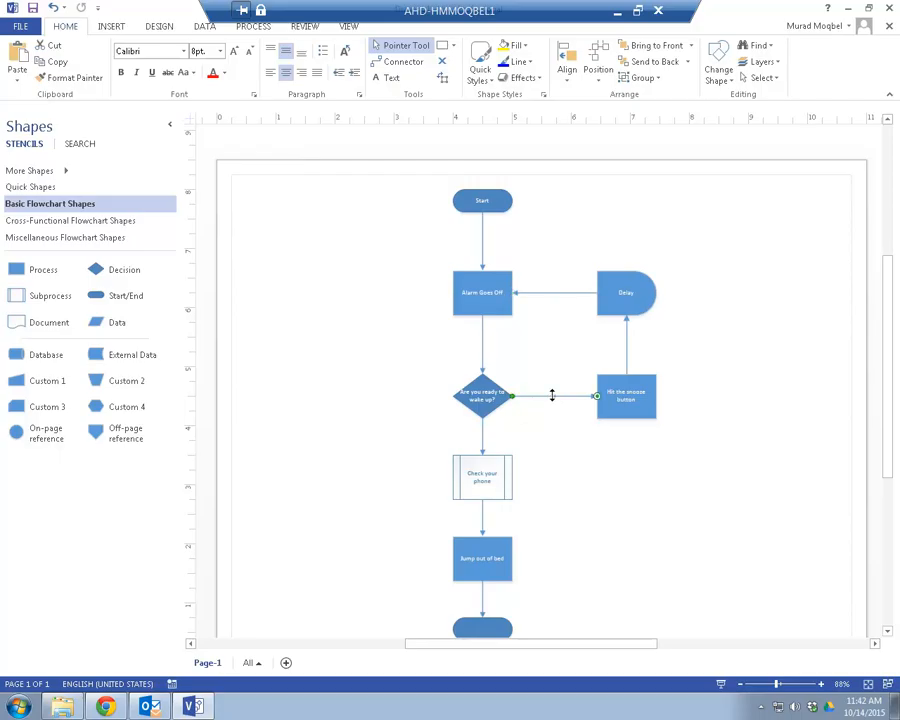
- Label the decision's connector to "Hit the snooze button" as "No" and its connector to "Check your phone" as "Yes"
{"action": "double_click", "coordinate": [552, 397]}
{"action": "type", "text": "No"}
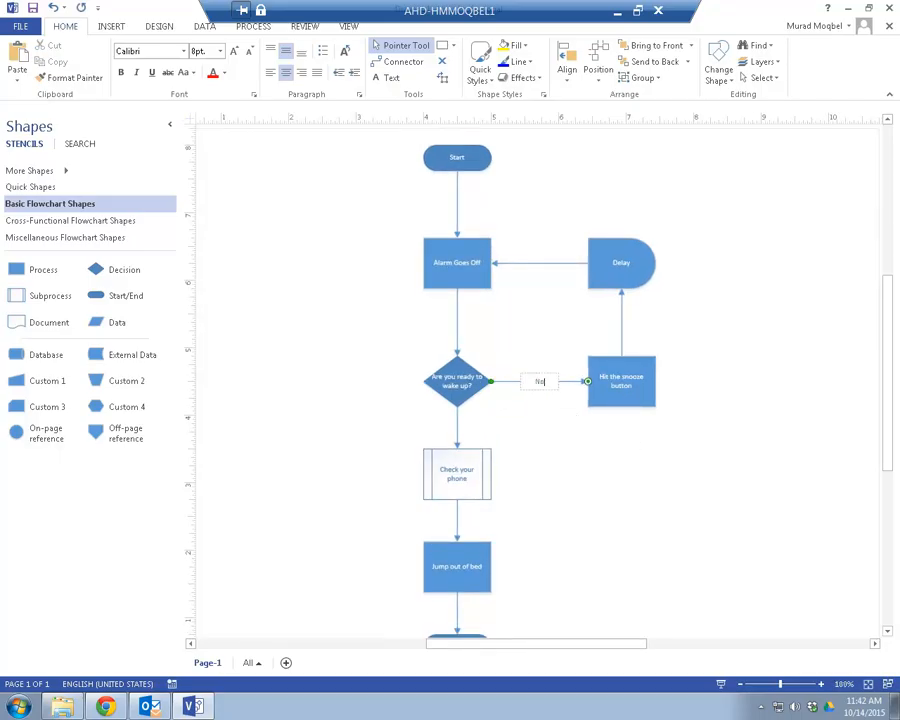
{"action": "left_click", "coordinate": [482, 432]}
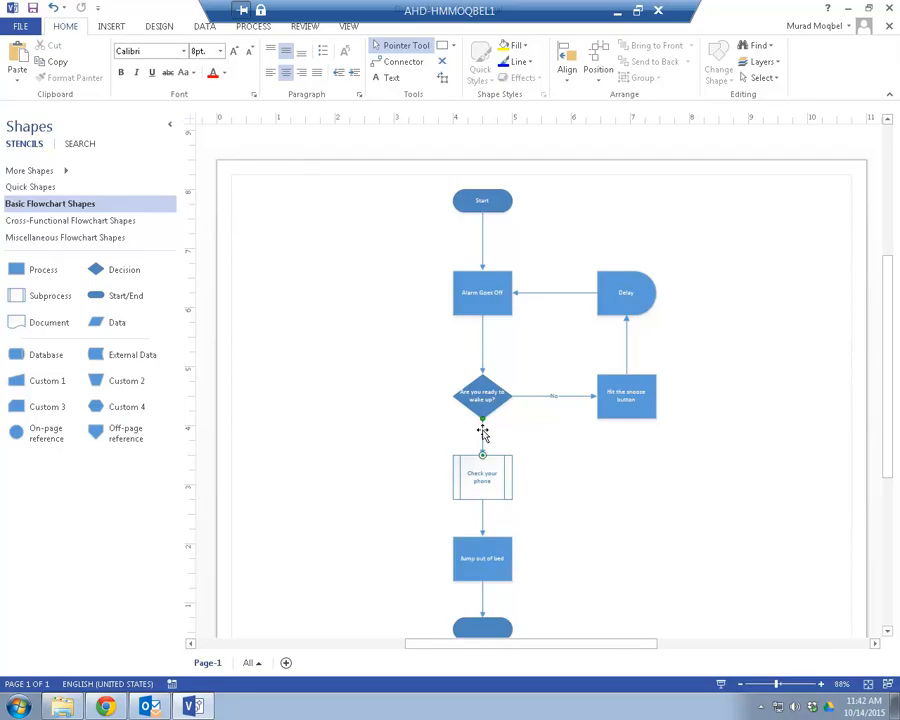
{"action": "double_click", "coordinate": [482, 431]}
{"action": "type", "text": "Yes"}
{"action": "left_click", "coordinate": [703, 502]}
- Label the Start/End shape below "Jump out of bed" as "End"
{"action": "scroll", "coordinate": [746, 508], "scroll_direction": "down", "scroll_amount": 1}
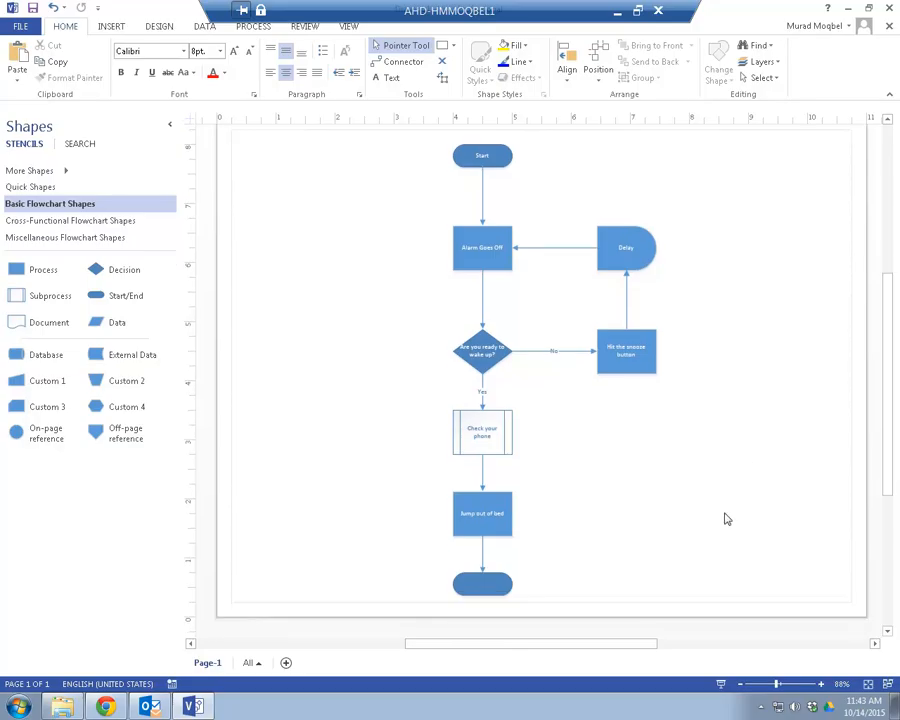
{"action": "left_click", "coordinate": [488, 582]}
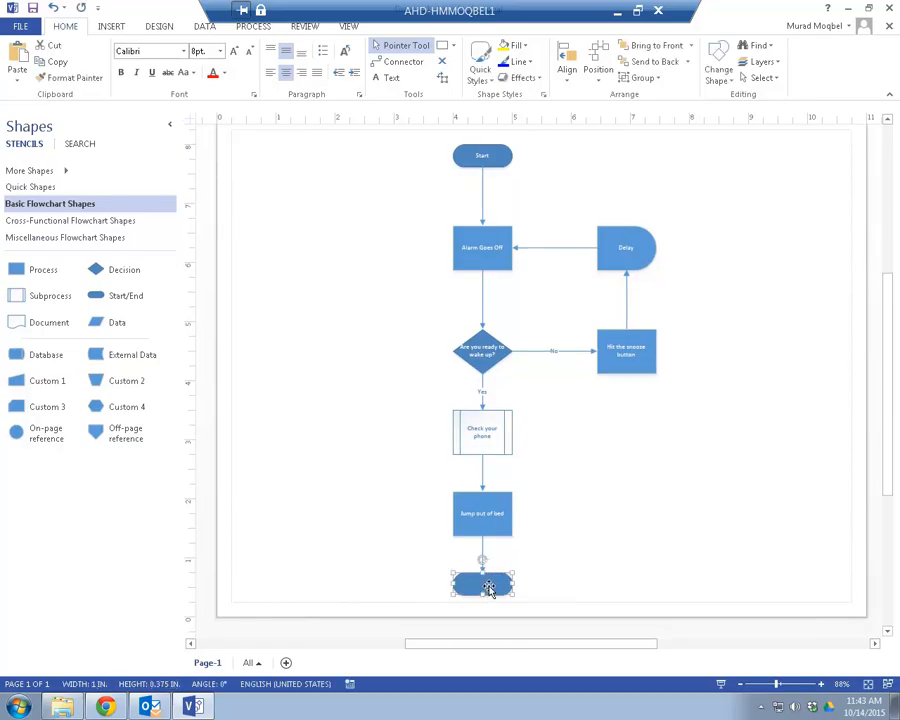
{"action": "type", "text": "End"}
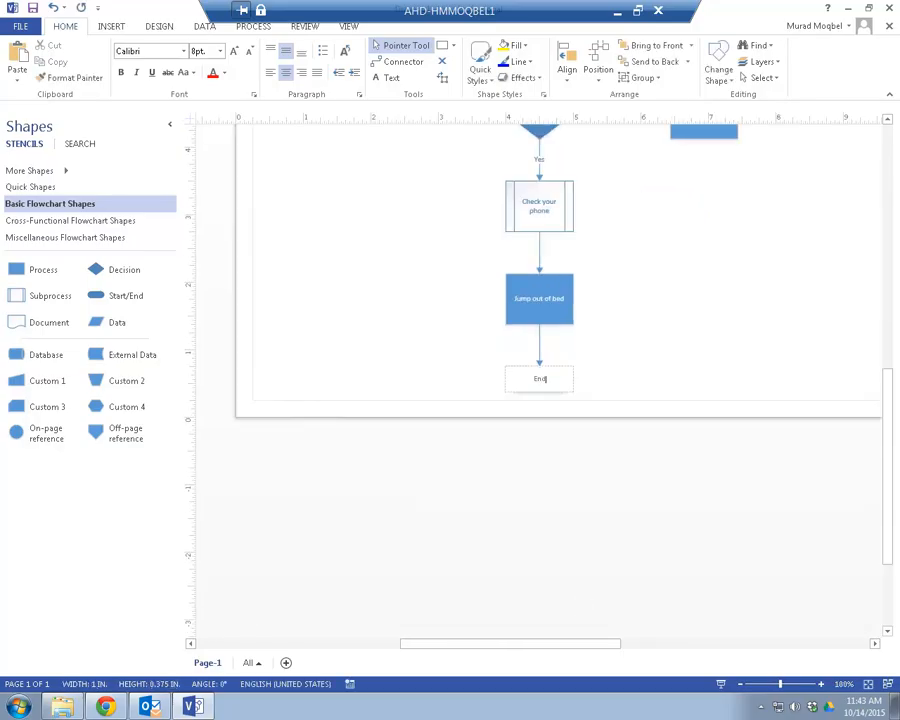
{"action": "left_click", "coordinate": [718, 320]}
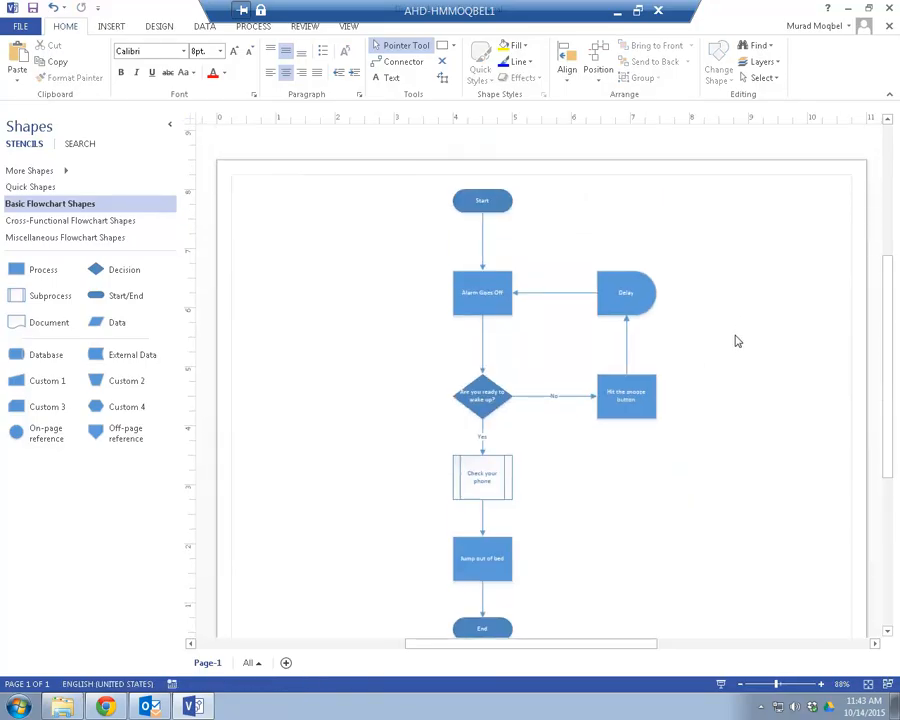
- Give all the flowchart's shapes a white fill and set the outlines and connectors to black
{"action": "scroll", "coordinate": [736, 341], "scroll_direction": "down", "scroll_amount": 1}
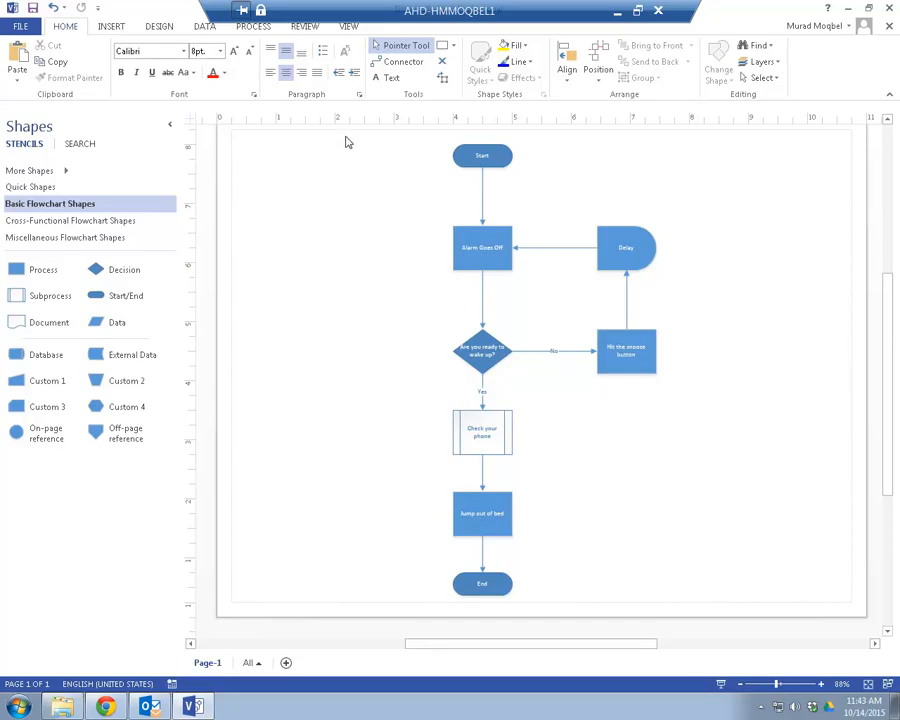
{"action": "left_click_drag", "start_coordinate": [345, 133], "coordinate": [769, 620]}
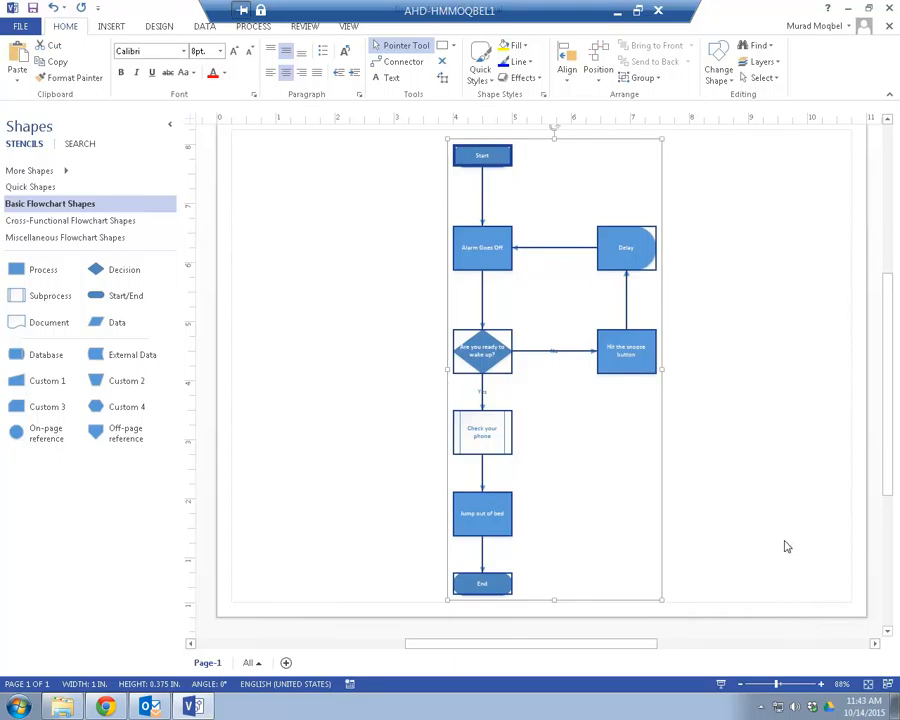
{"action": "left_click", "coordinate": [763, 508]}
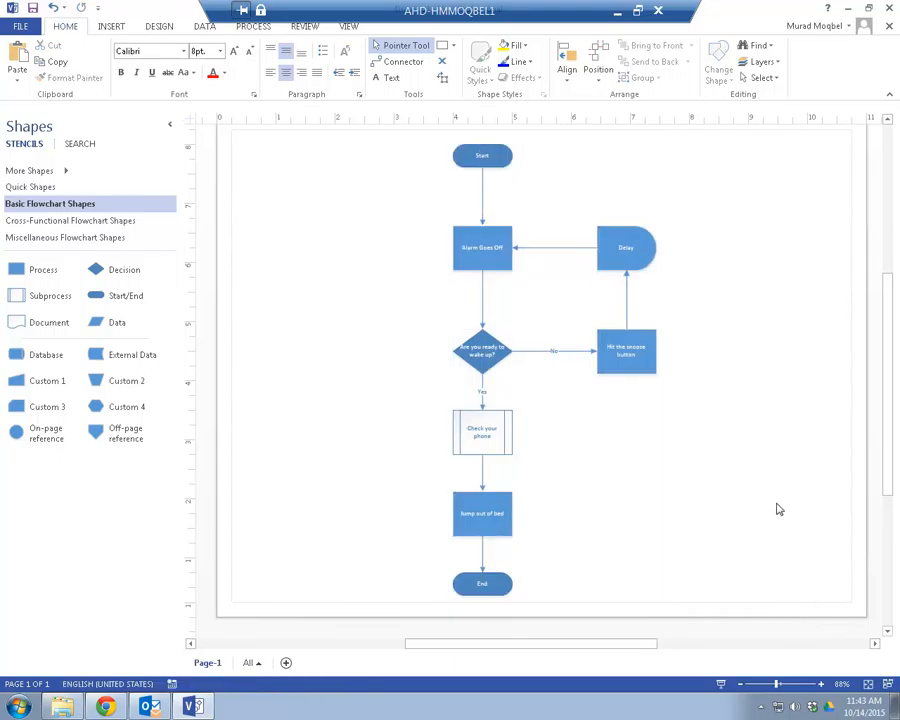
{"action": "key", "text": "ctrl+a"}
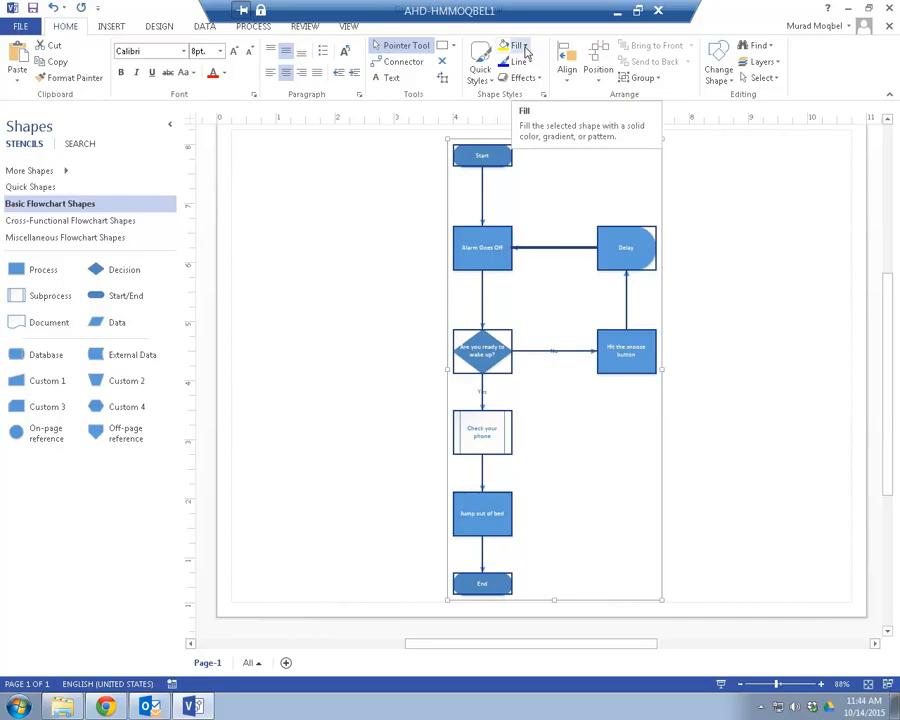
{"action": "left_click", "coordinate": [526, 52]}
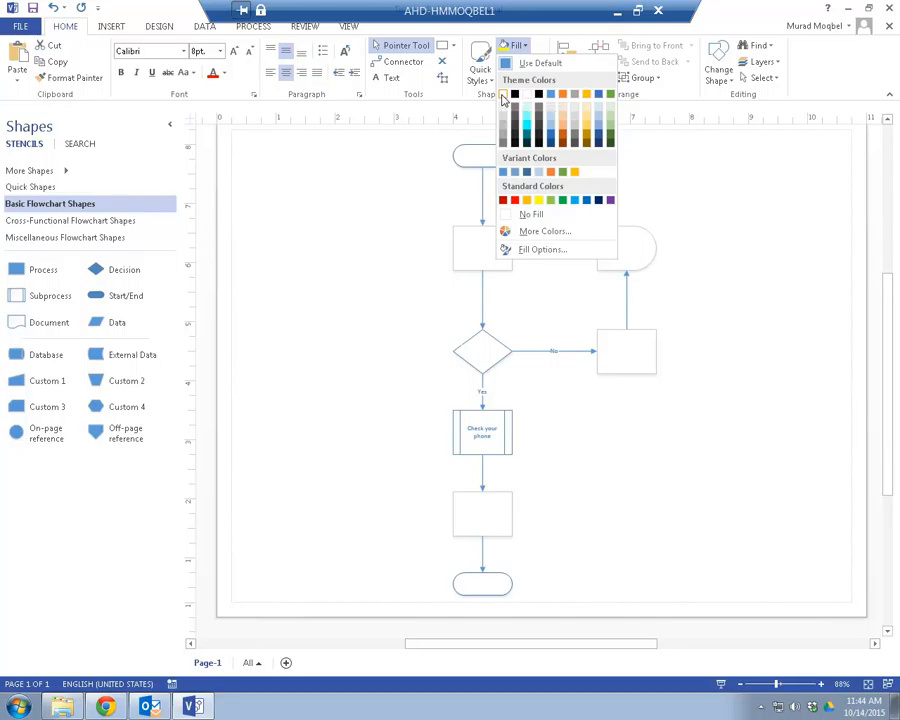
{"action": "left_click", "coordinate": [503, 95]}
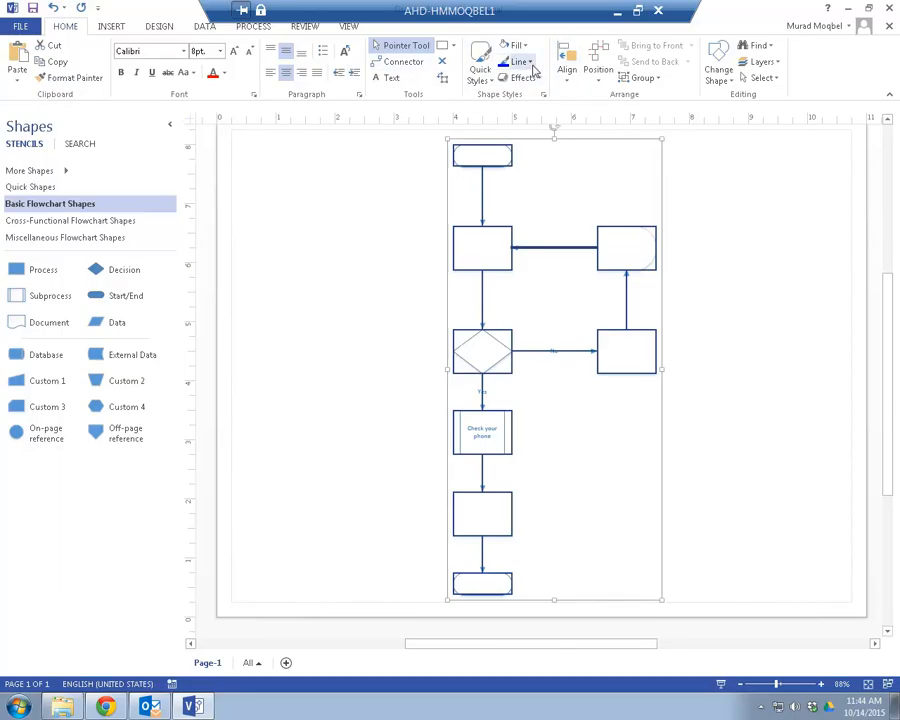
{"action": "left_click", "coordinate": [526, 62]}
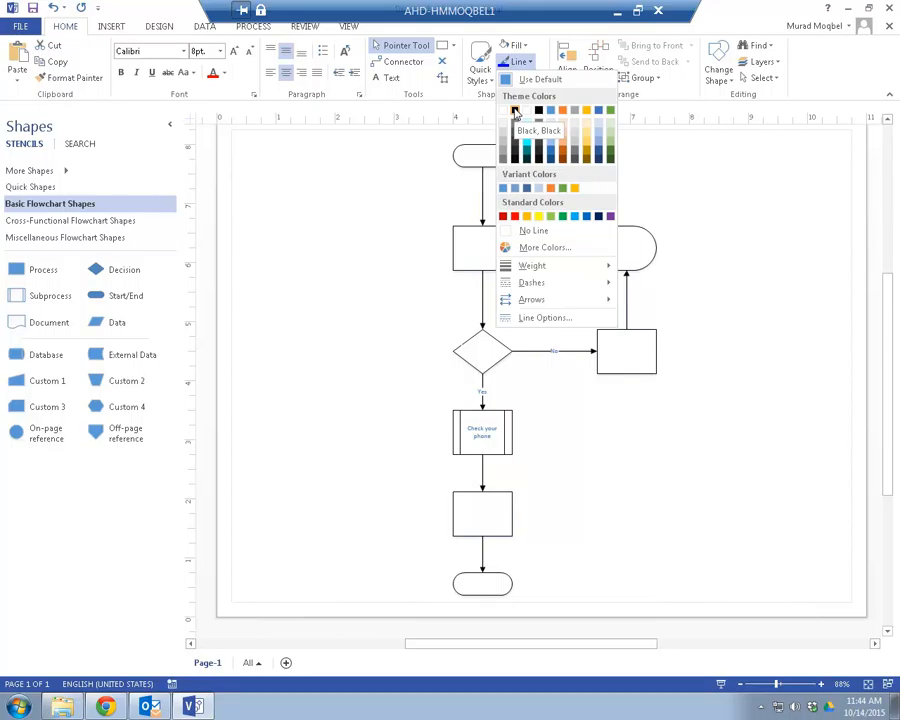
{"action": "left_click", "coordinate": [515, 112]}
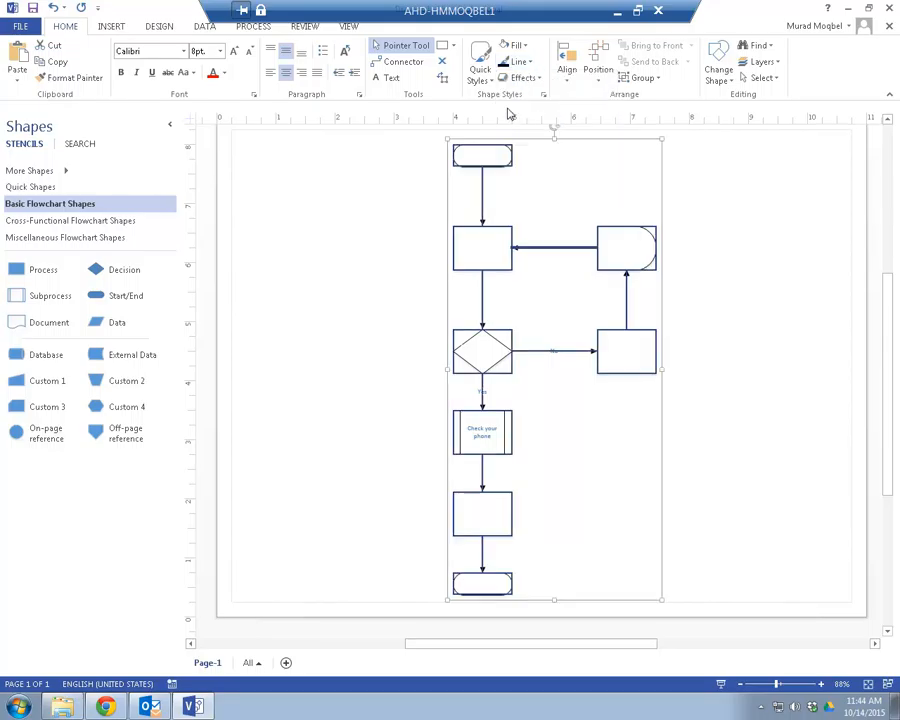
- Set the text of the whole flowchart to black and enlarge it to 10 pt
{"action": "left_click", "coordinate": [226, 77]}
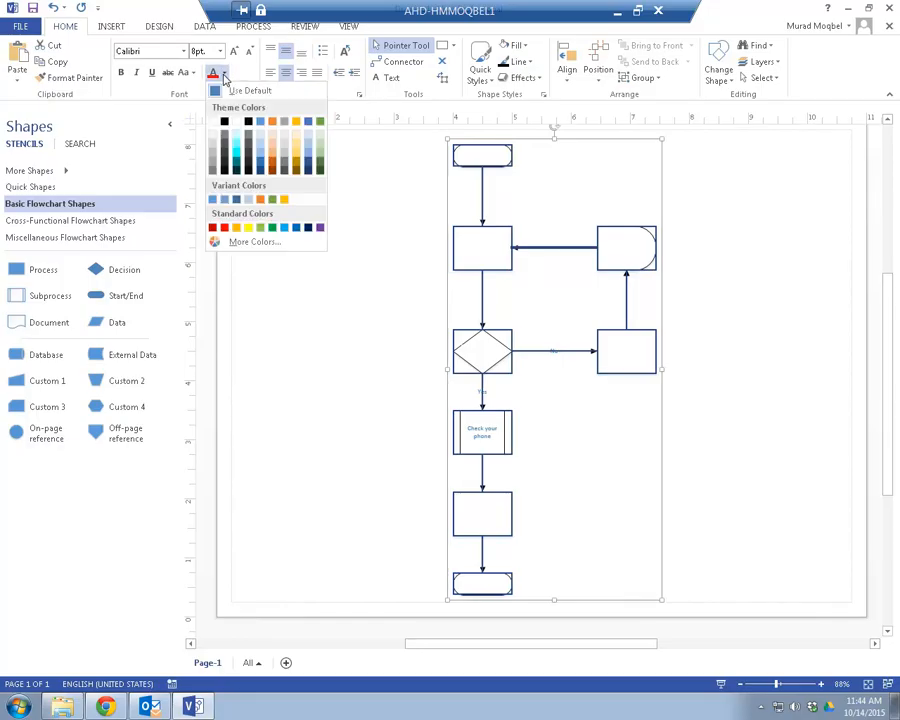
{"action": "left_click", "coordinate": [224, 123]}
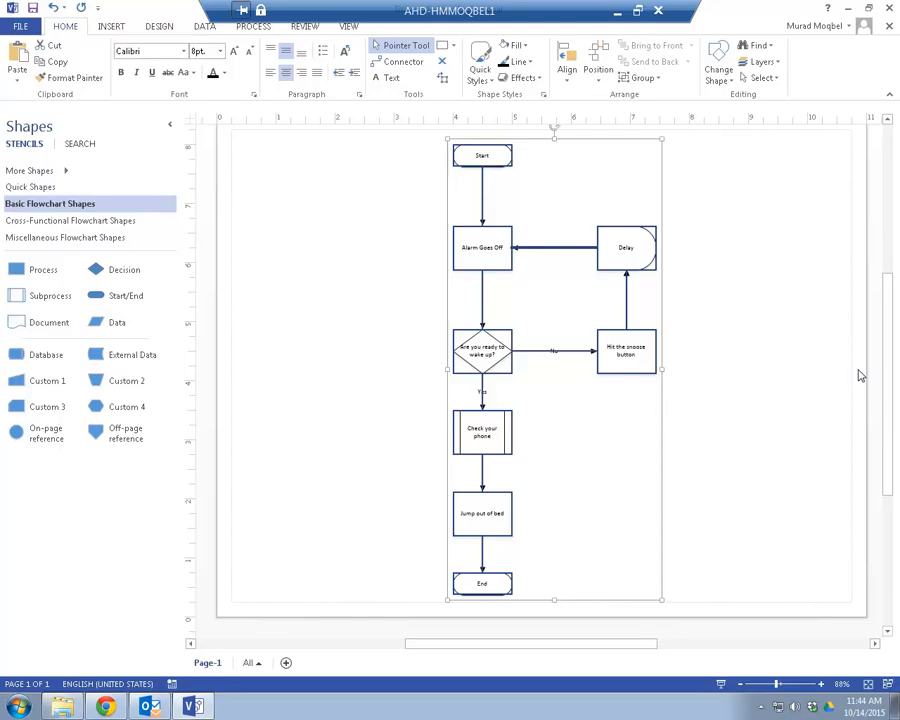
{"action": "left_click", "coordinate": [234, 57]}
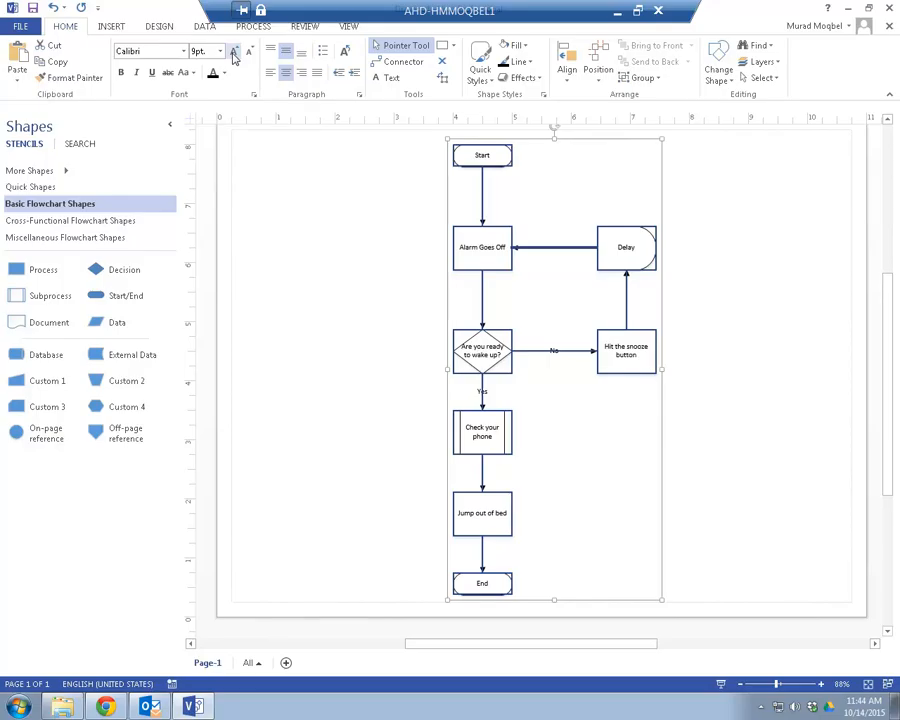
{"action": "left_click", "coordinate": [234, 57]}
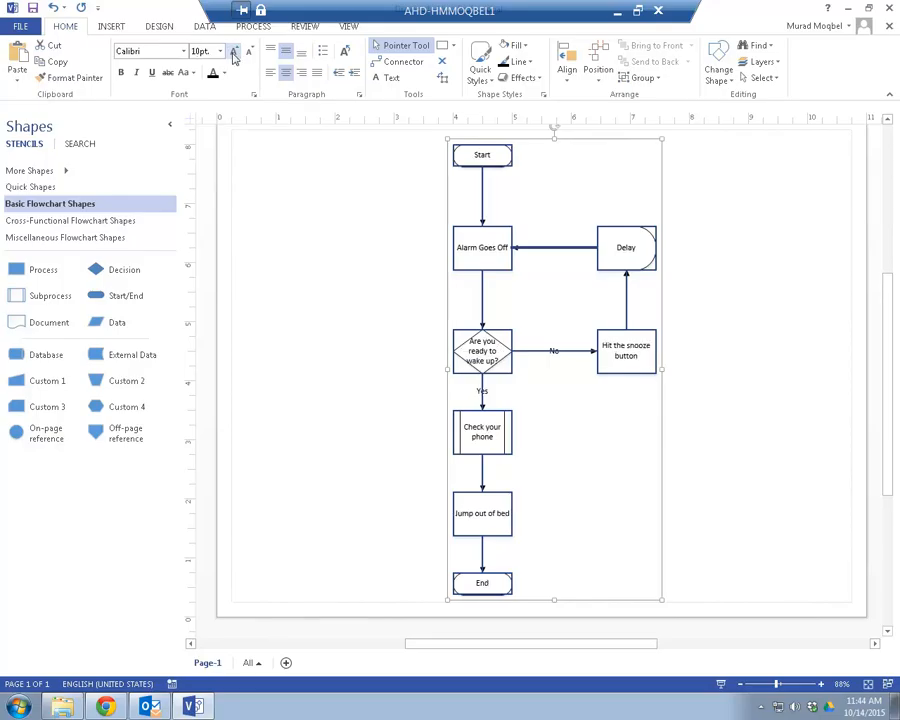